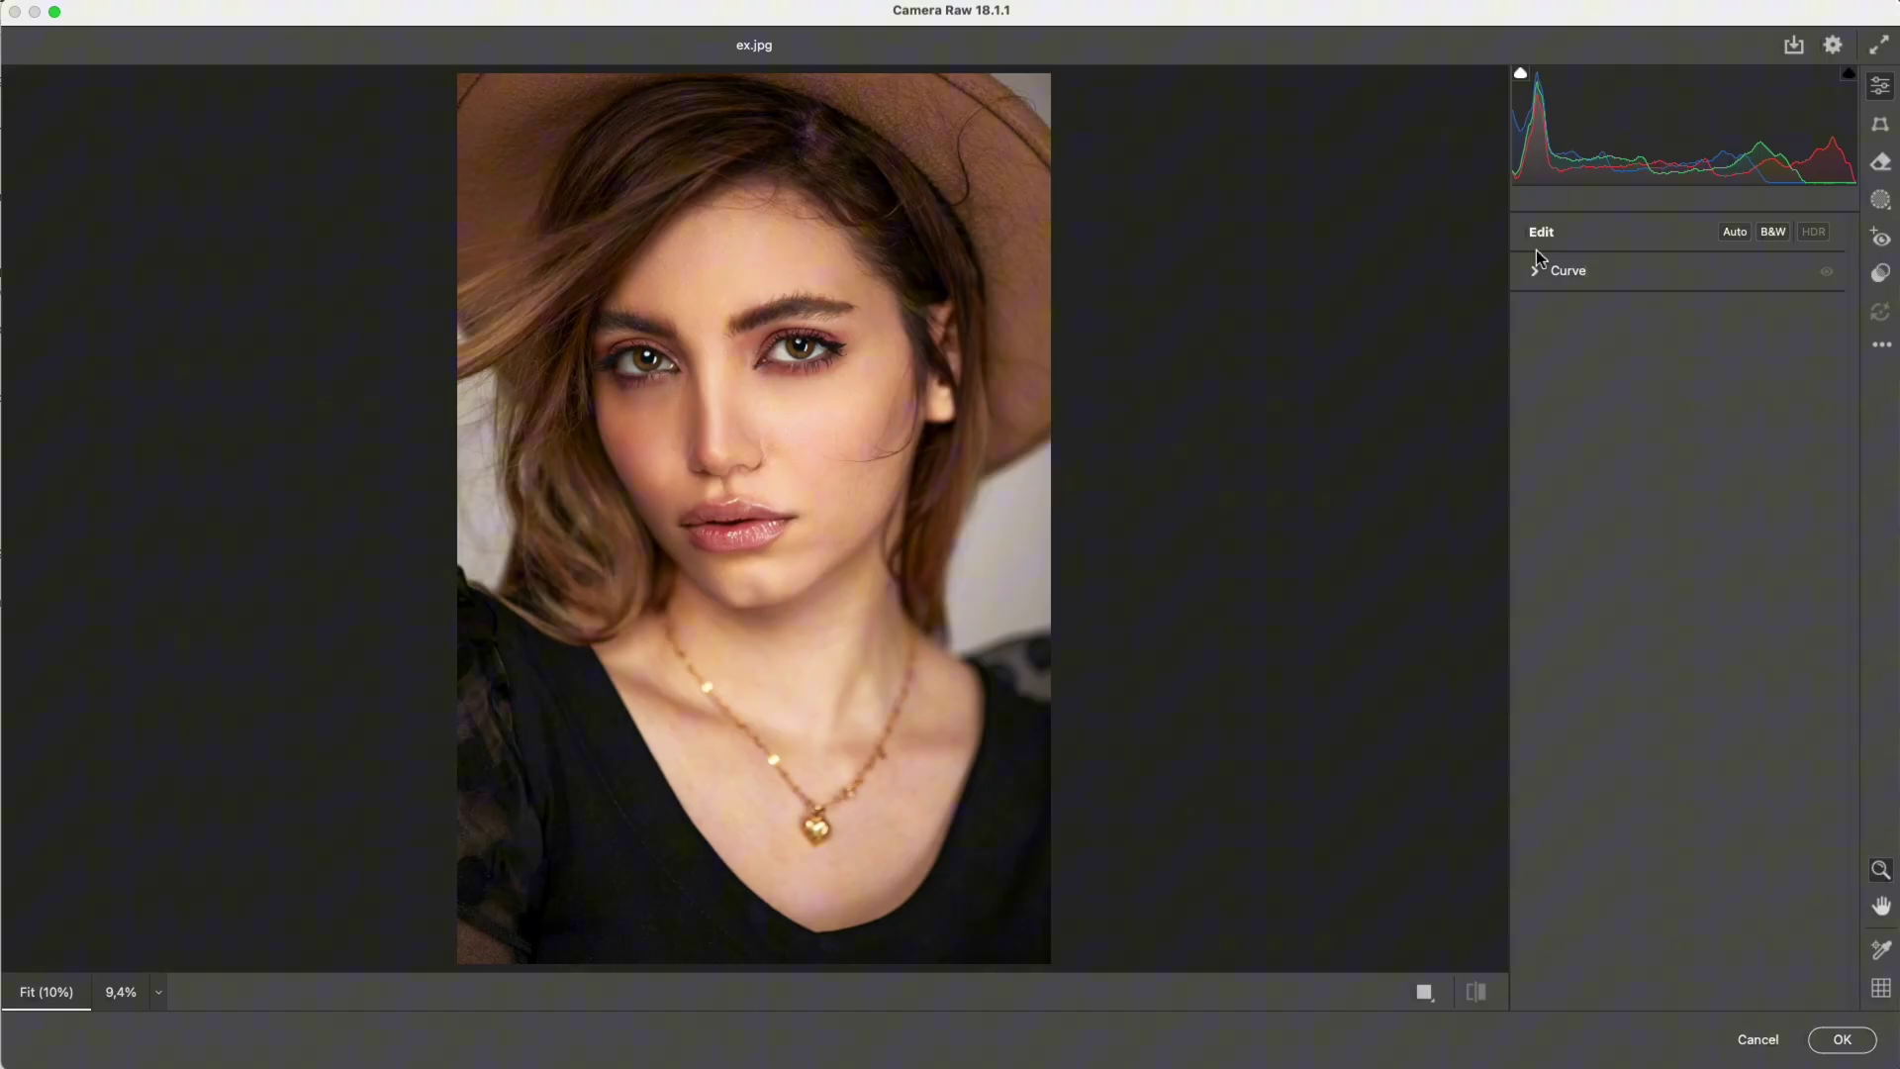
# Convert the ex.jpg portrait to black and white with the B&W button.
pyautogui.click(1771, 234)
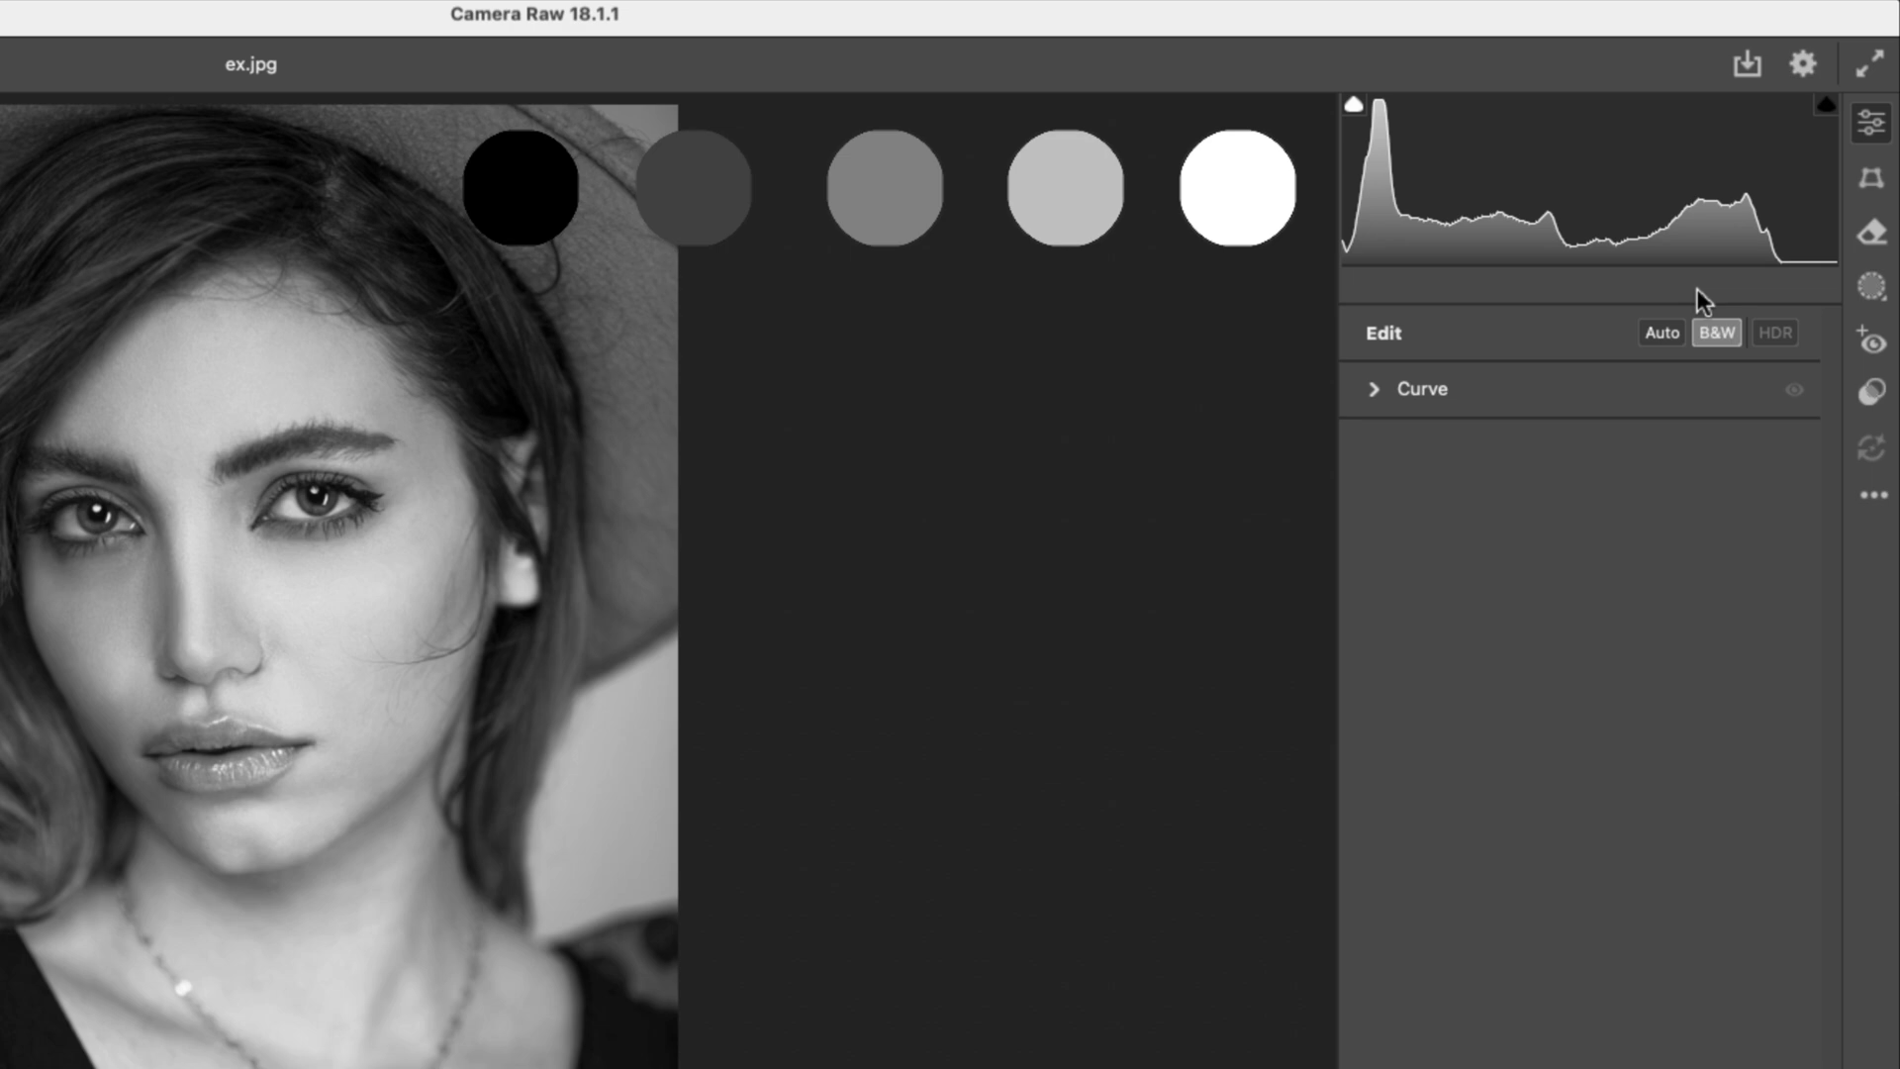
# Expand the Curve panel and try midtone and white-point curve shapes, ending with a Linear curve.
pyautogui.click(1376, 389)
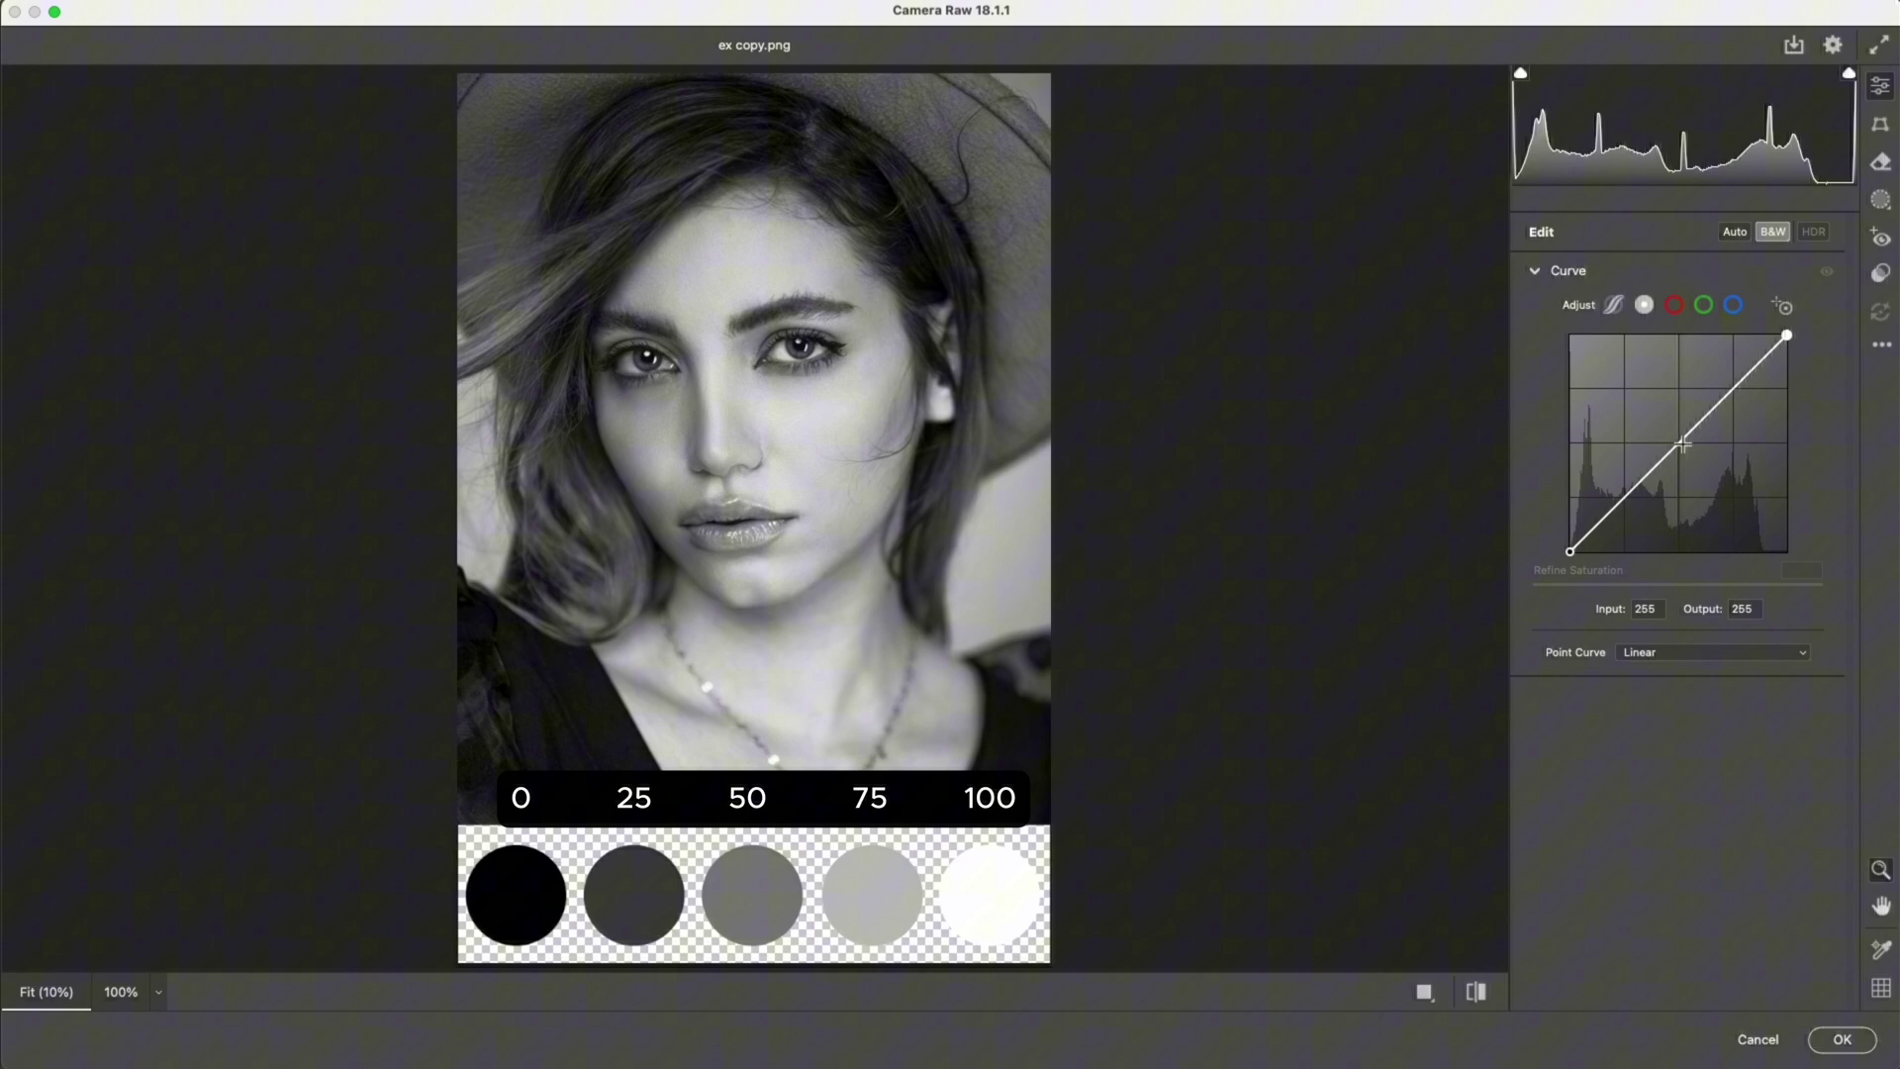
pyautogui.moveTo(1692, 430); pyautogui.dragTo(1663, 416)
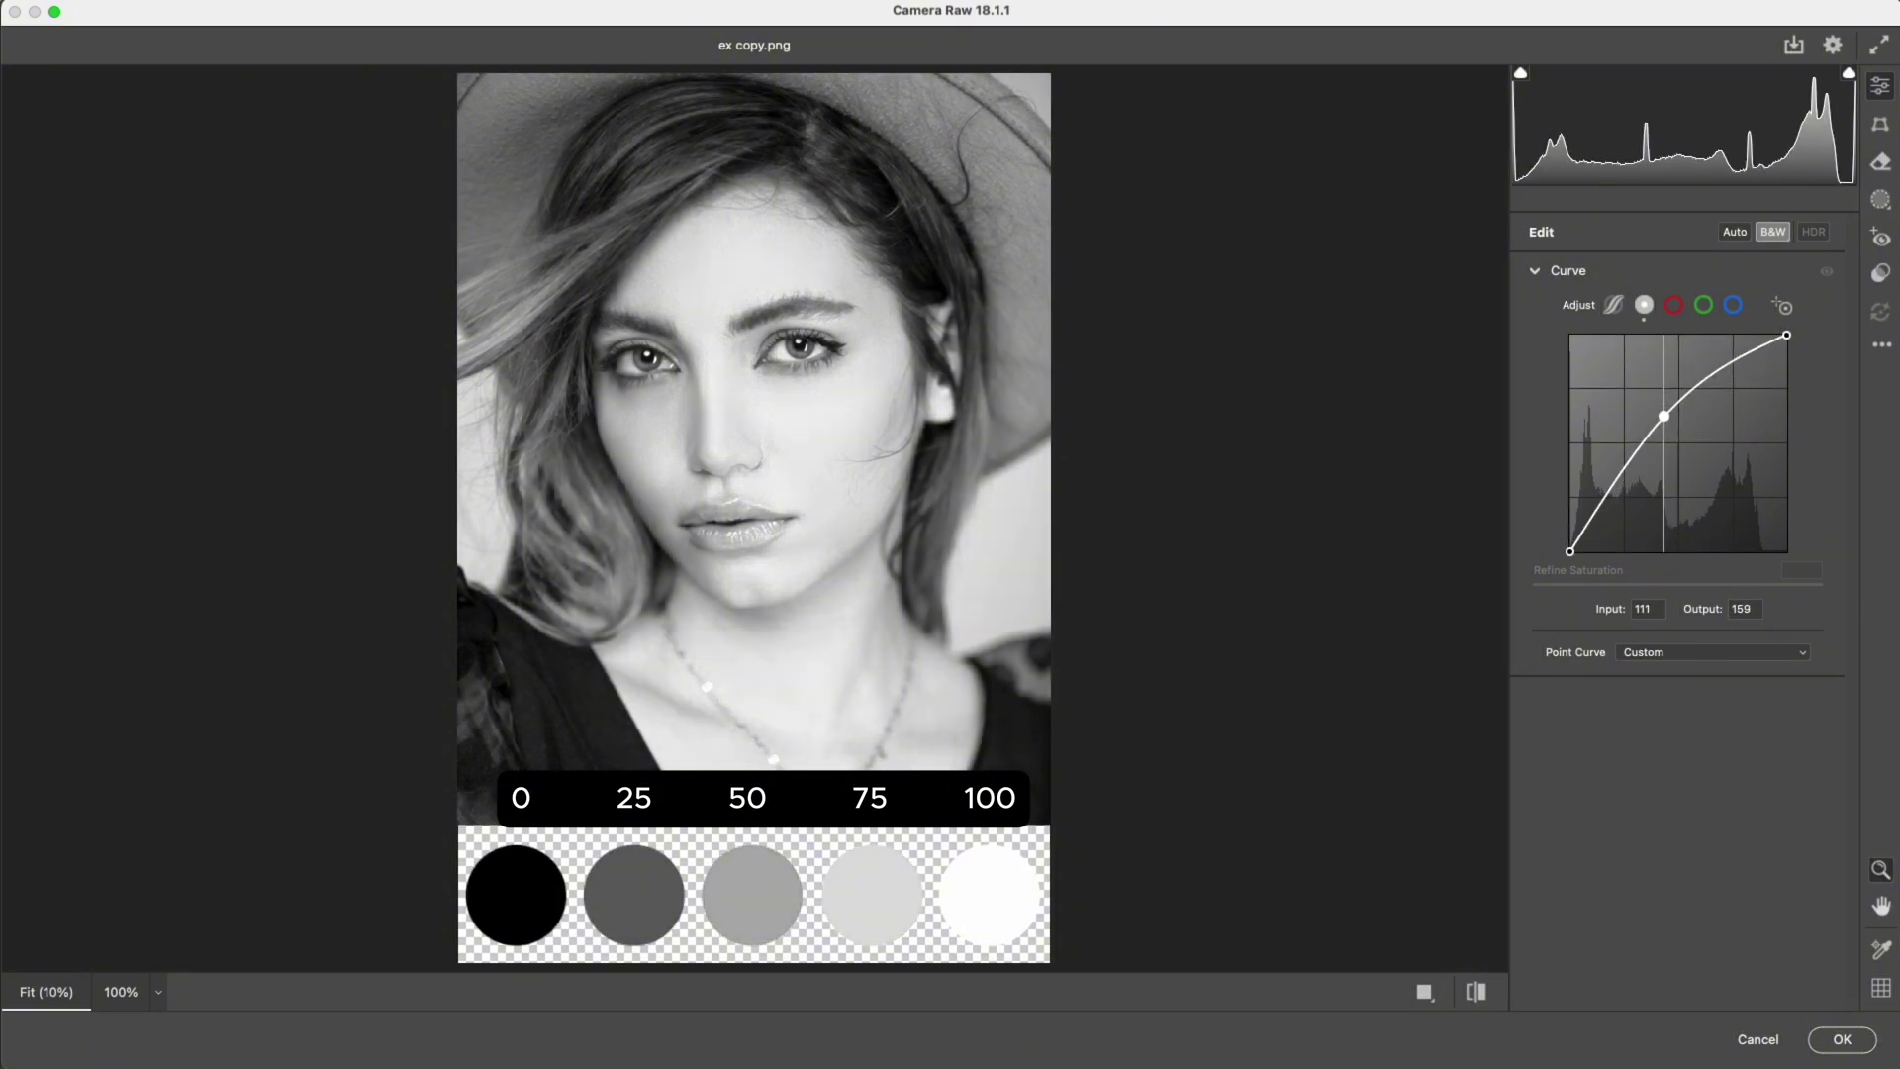
pyautogui.moveTo(1664, 417); pyautogui.dragTo(1718, 475)
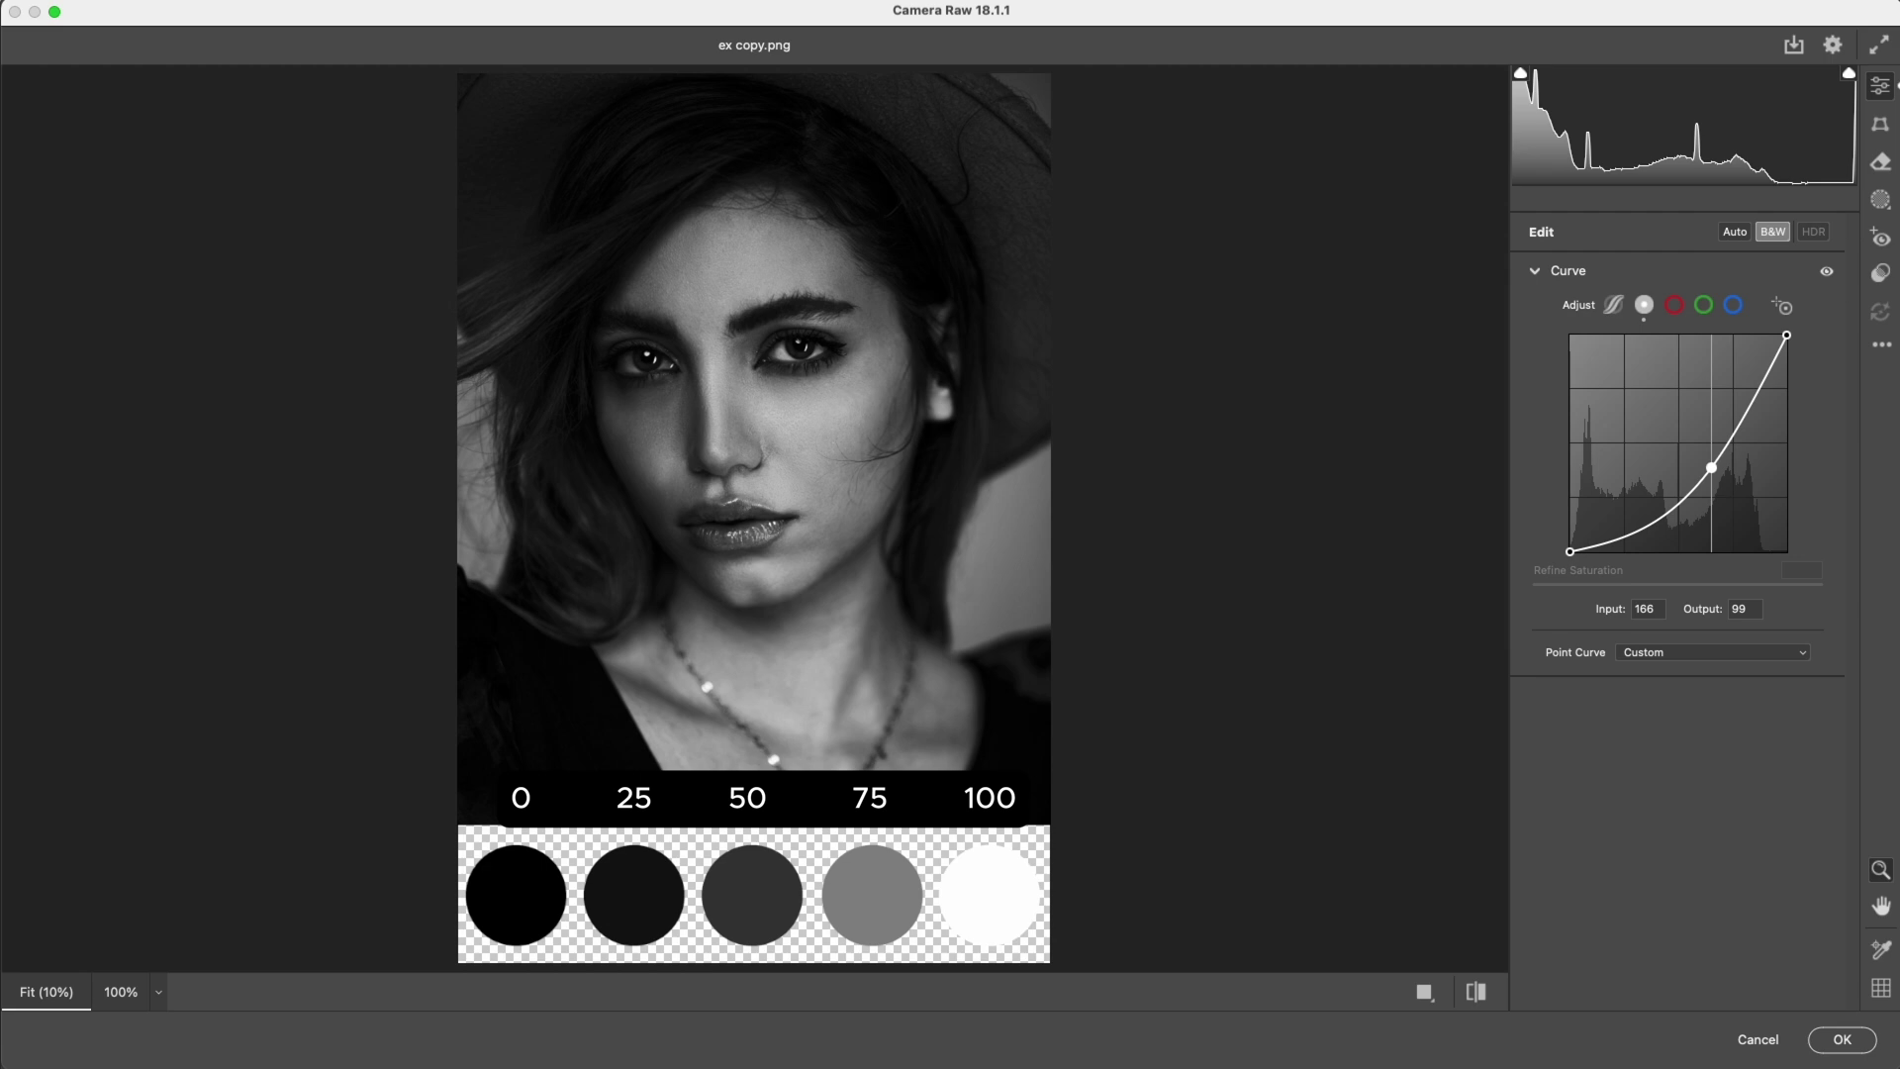
pyautogui.press('Delete')
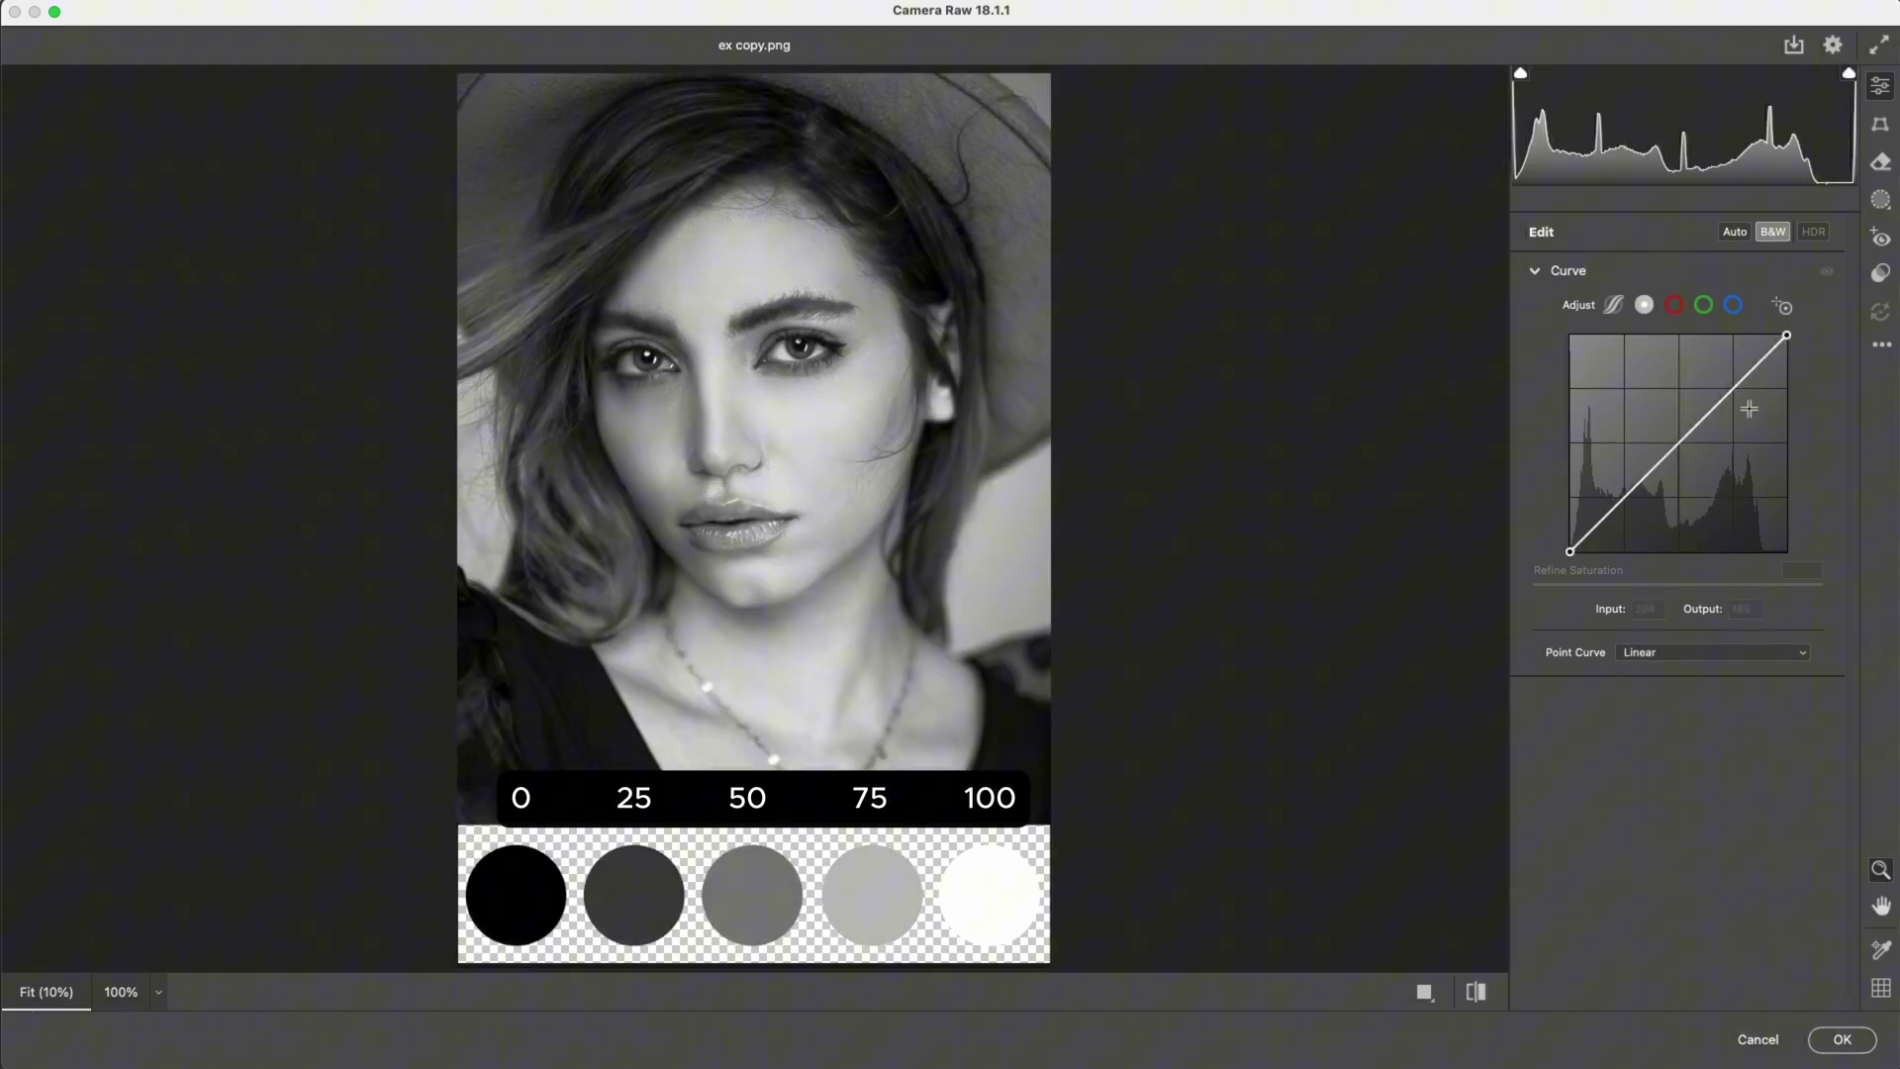
pyautogui.moveTo(1787, 337); pyautogui.dragTo(1625, 336)
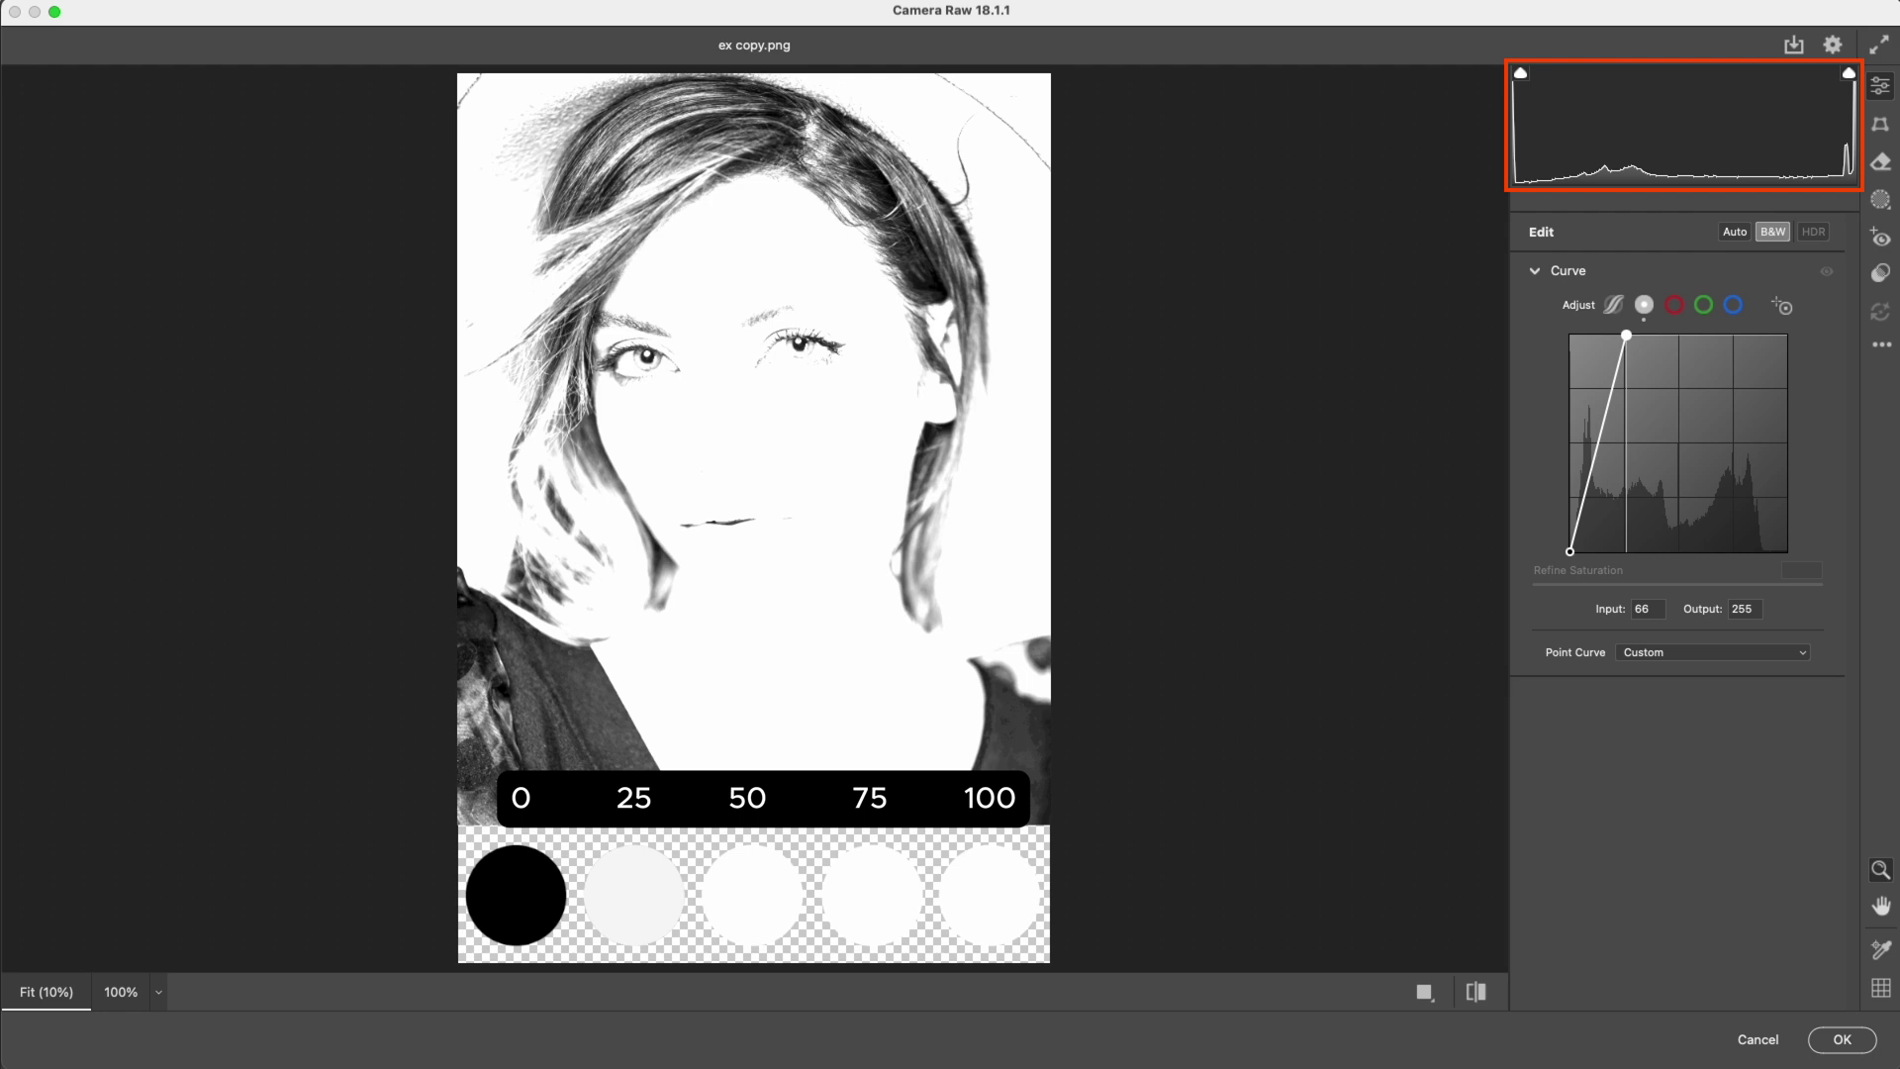
pyautogui.moveTo(1625, 335); pyautogui.dragTo(1786, 335)
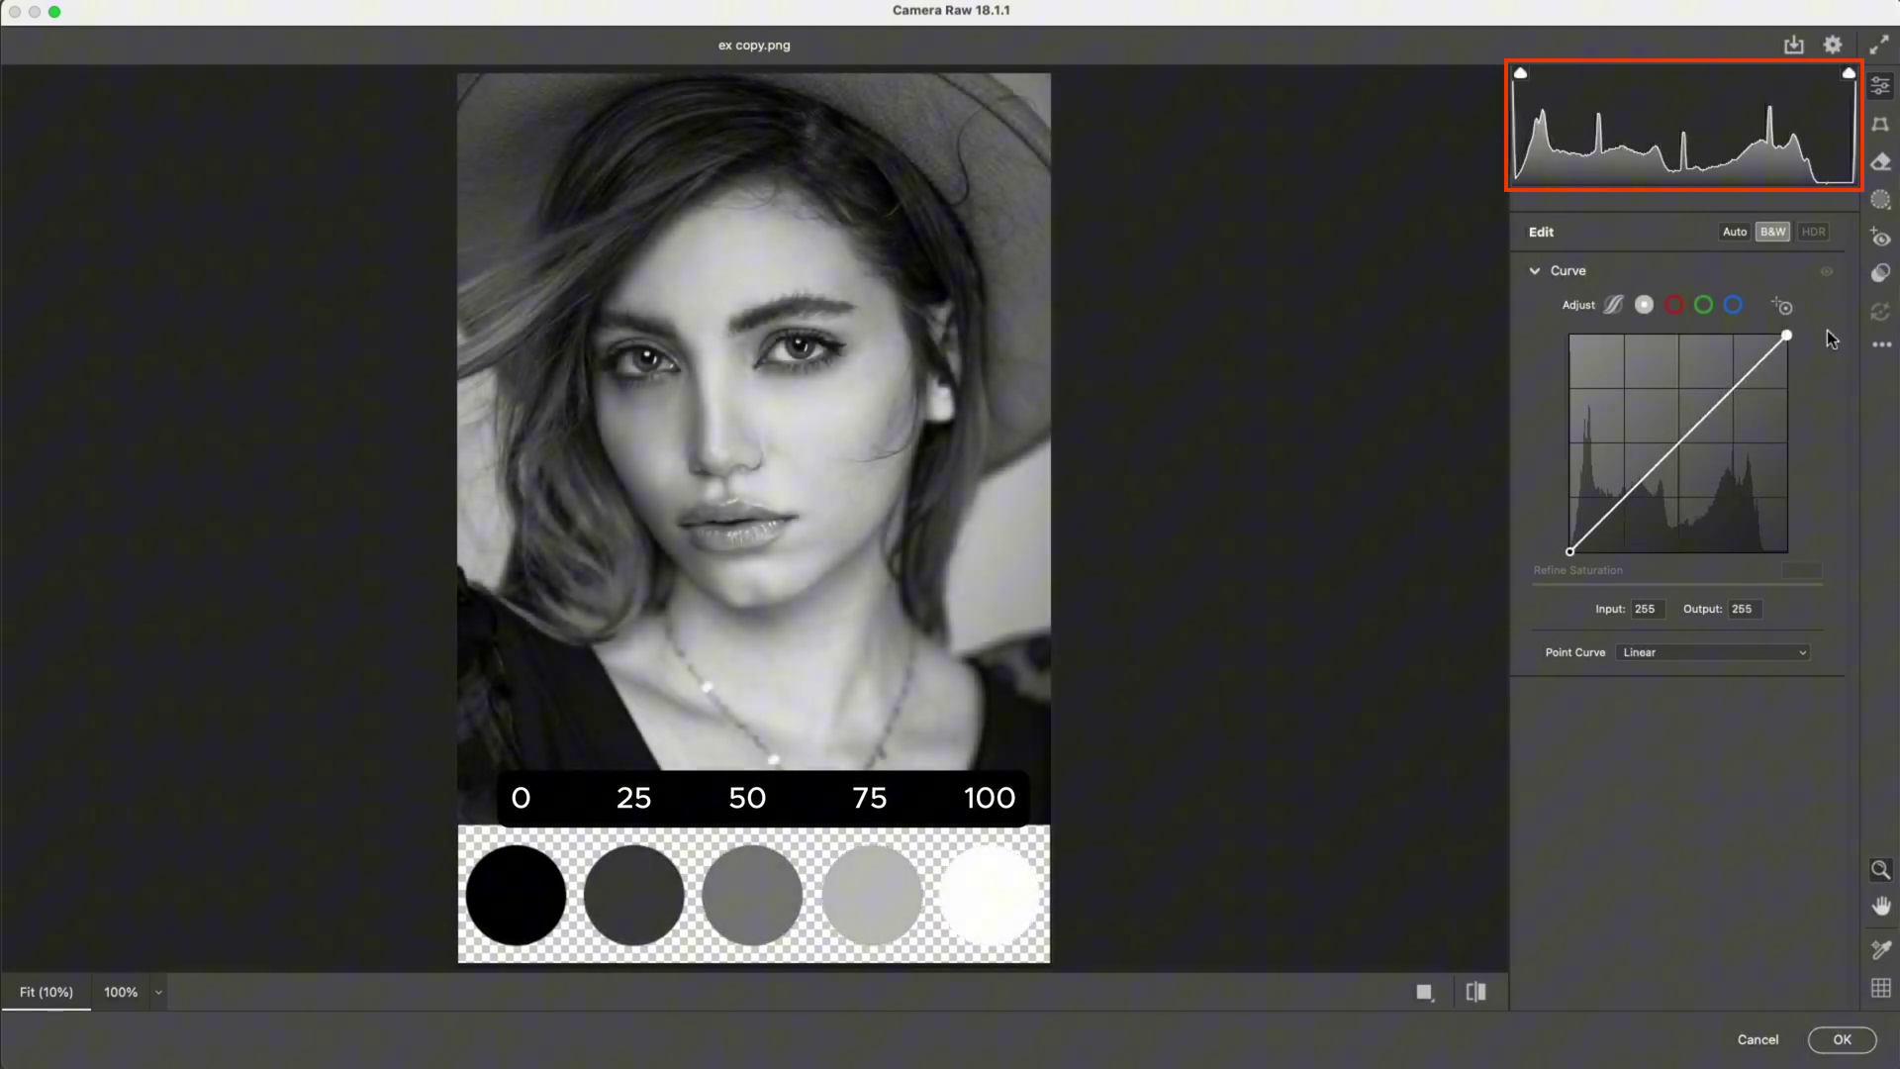
pyautogui.moveTo(1573, 551); pyautogui.dragTo(1570, 398)
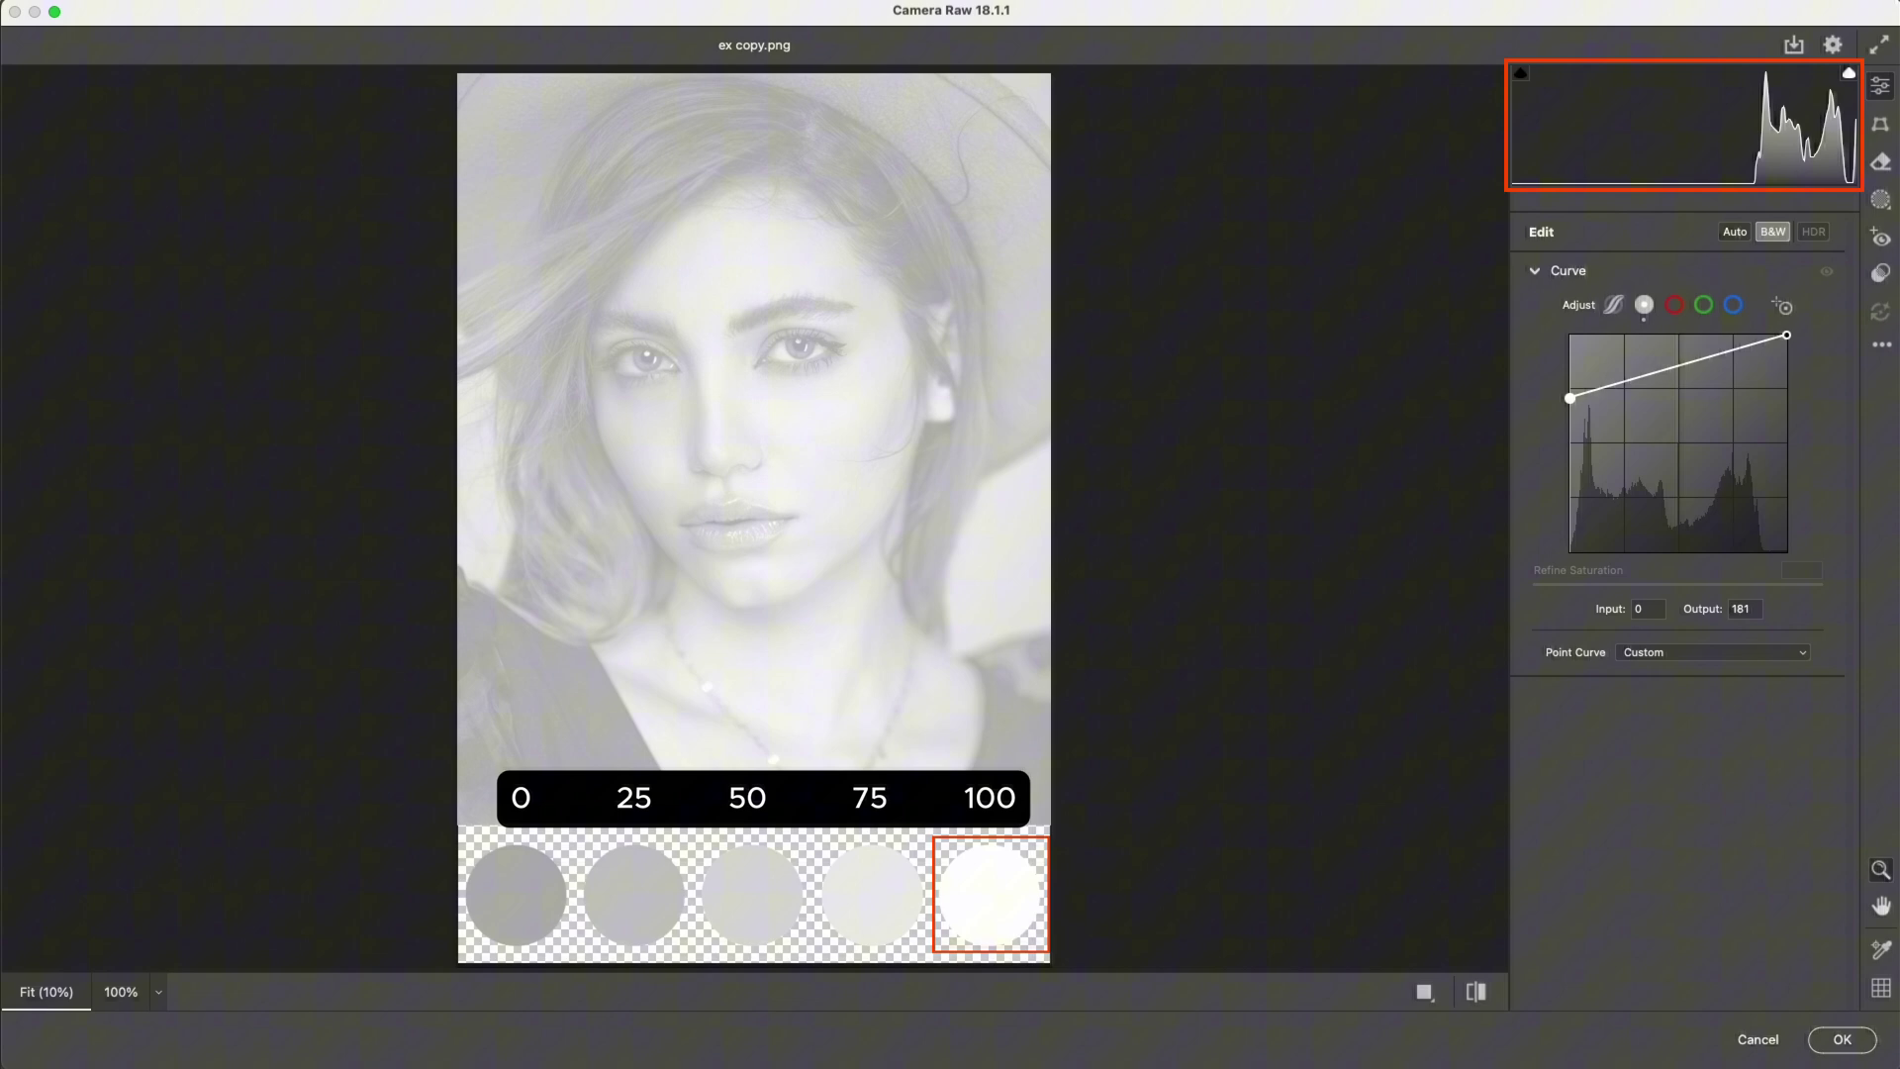
pyautogui.moveTo(1571, 397); pyautogui.dragTo(1570, 551)
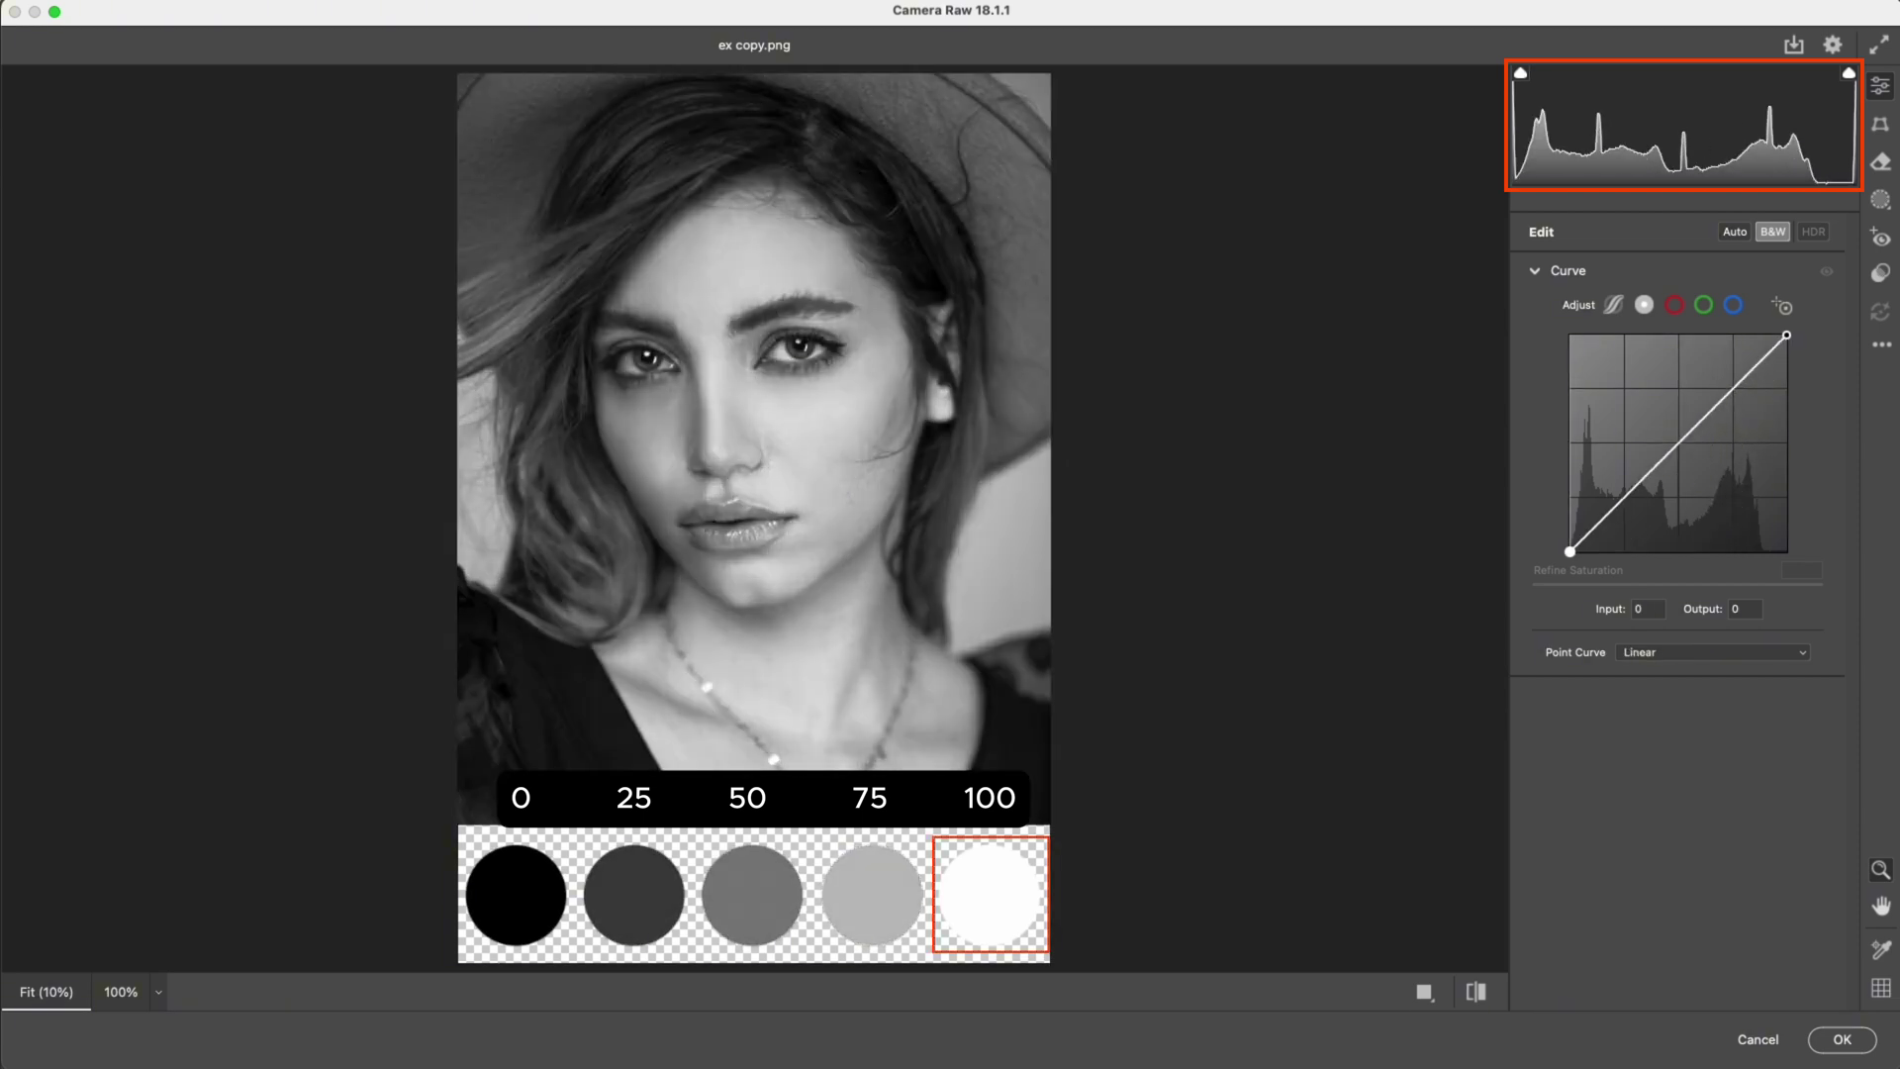
# Add curve points at the 25, 50 and 75 tones, replacing a test upper point.
pyautogui.click(1624, 496)
pyautogui.click(1679, 442)
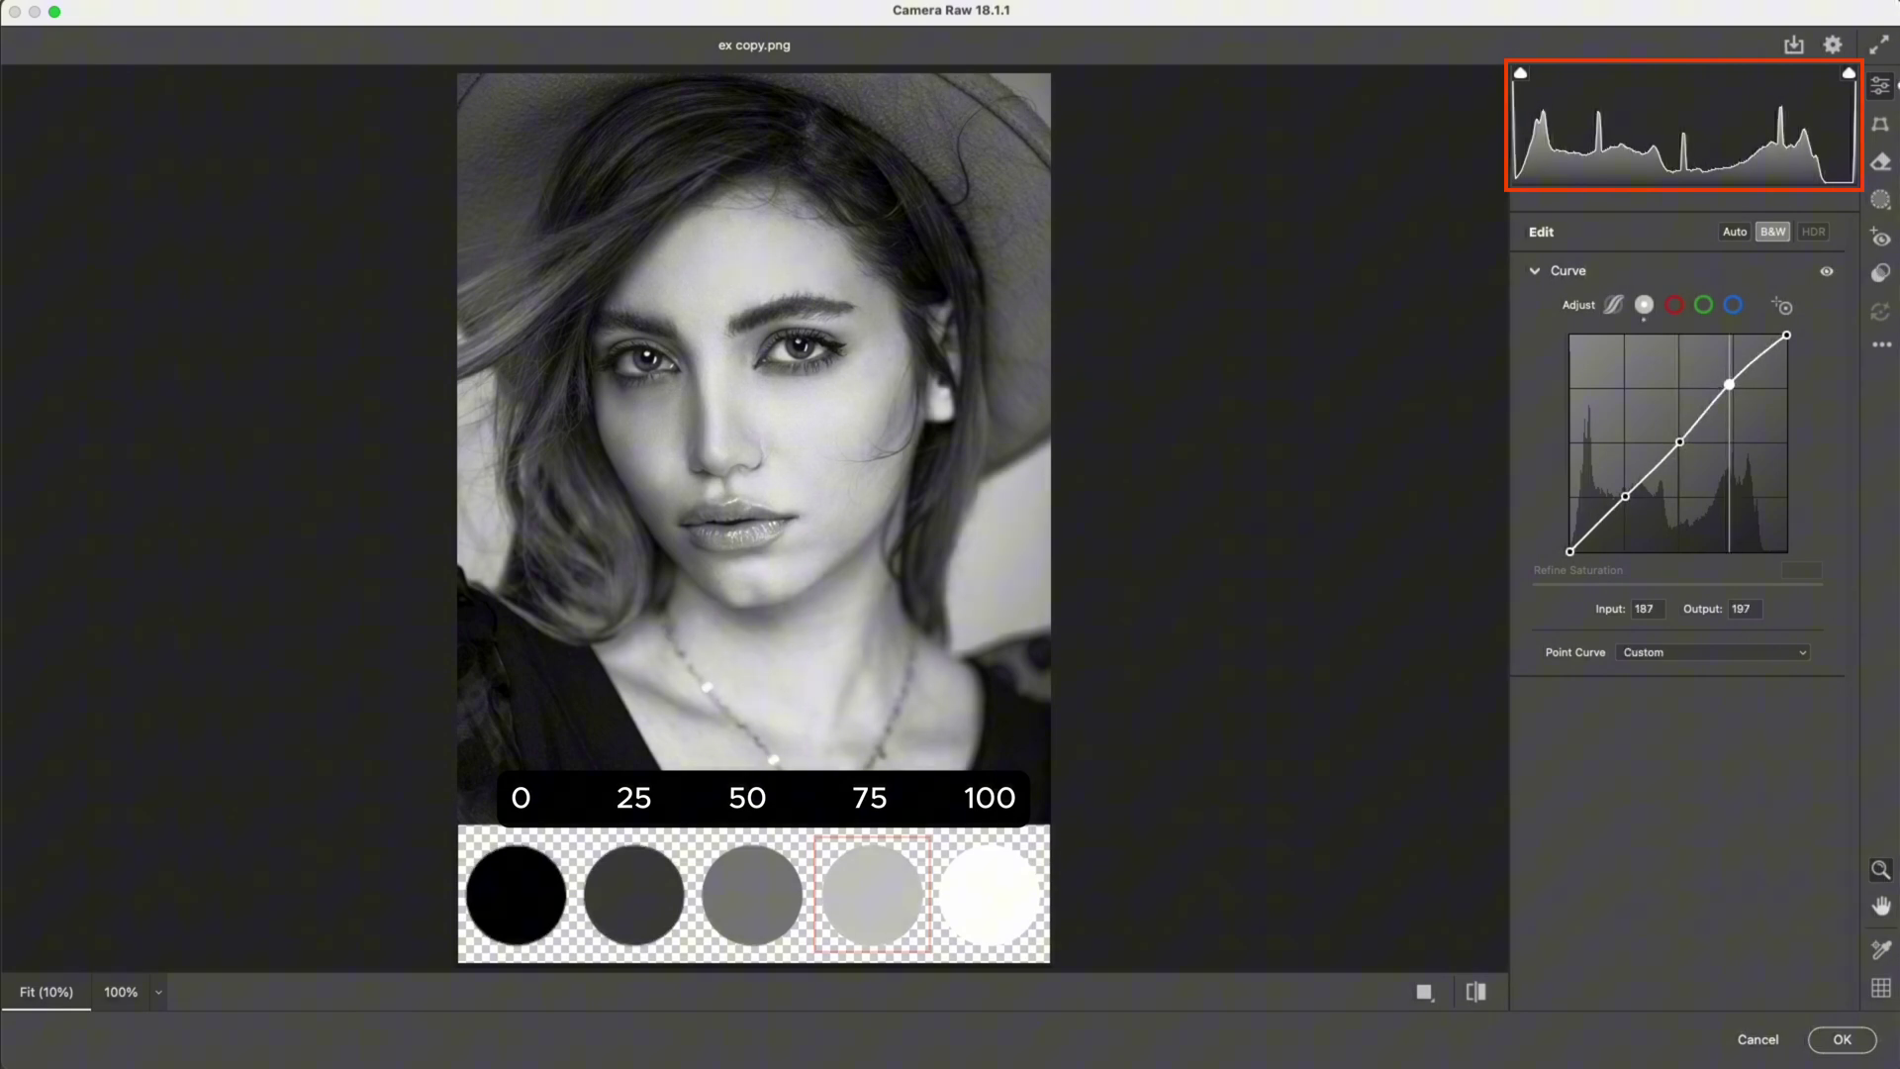
pyautogui.moveTo(1736, 390)
pyautogui.mouseDown()
pyautogui.moveTo(1732, 358)
pyautogui.moveTo(1742, 399)
pyautogui.mouseUp()
pyautogui.press('Delete')
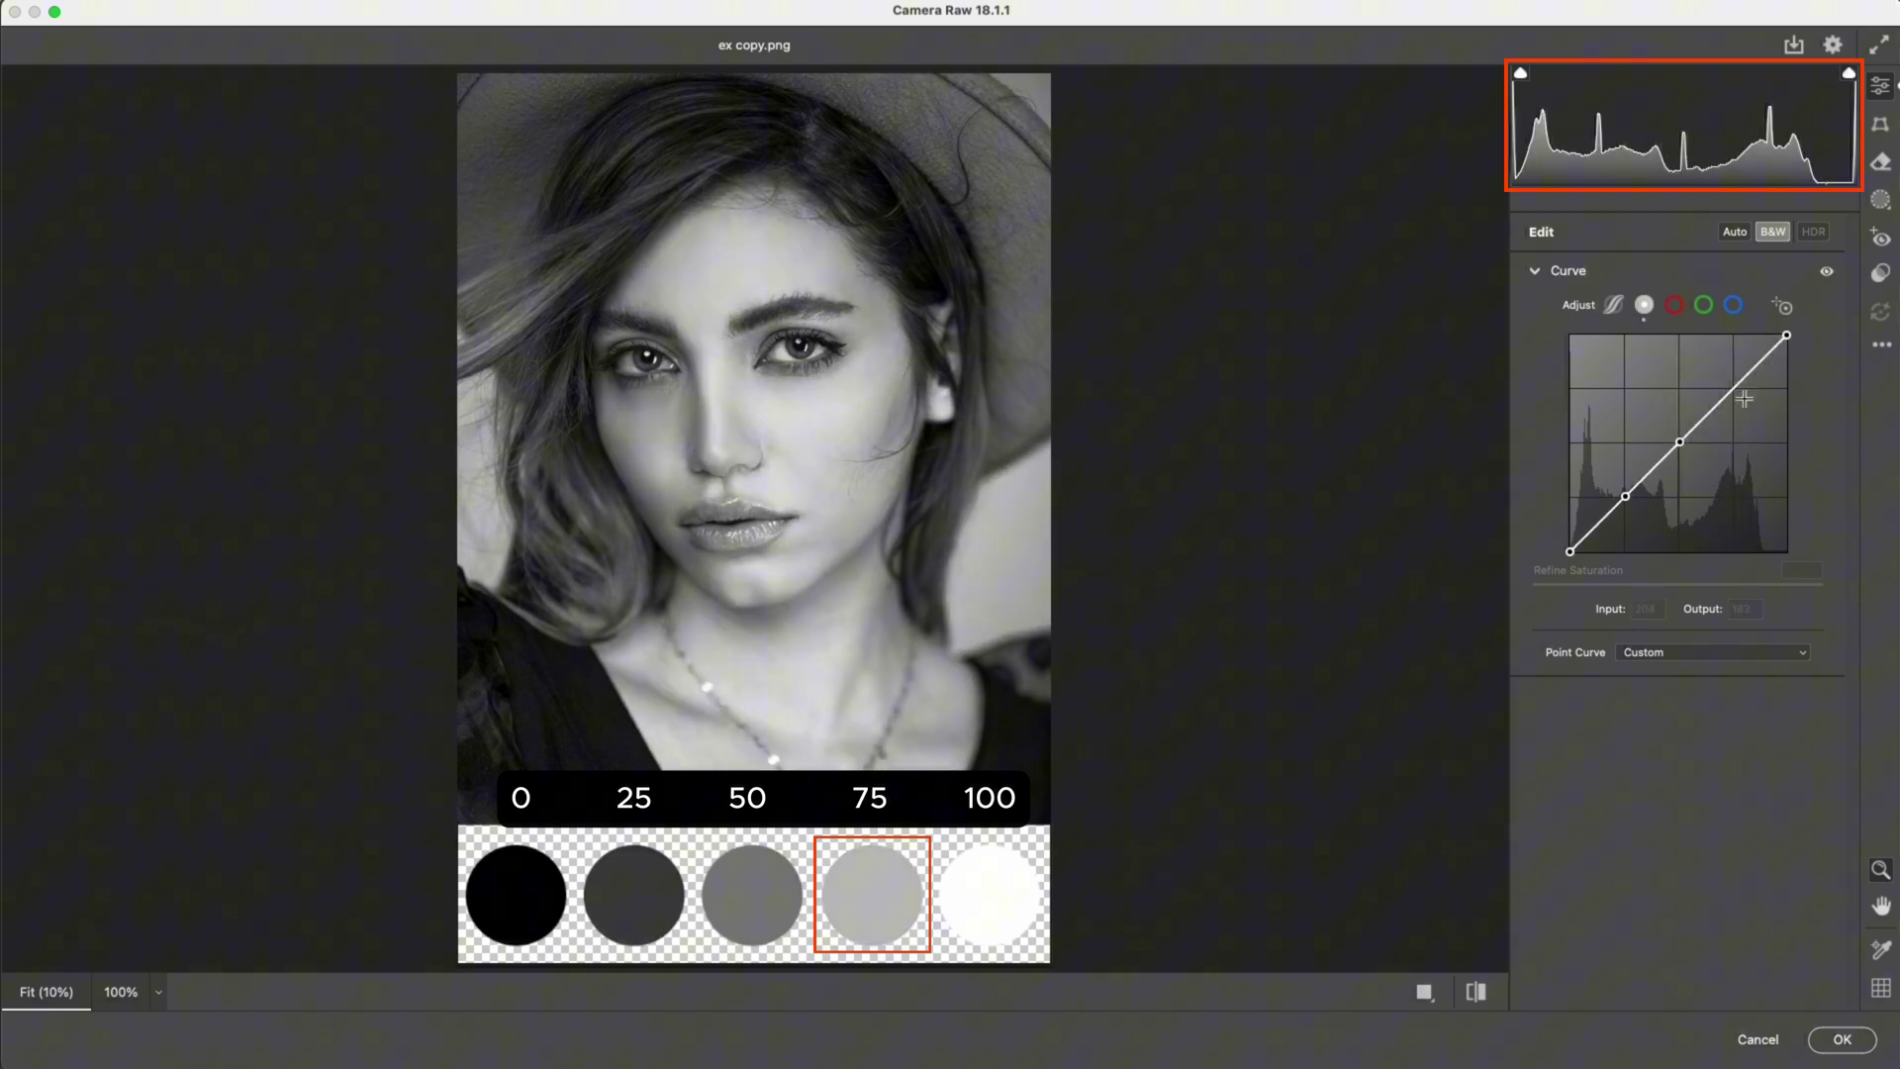
pyautogui.click(1735, 390)
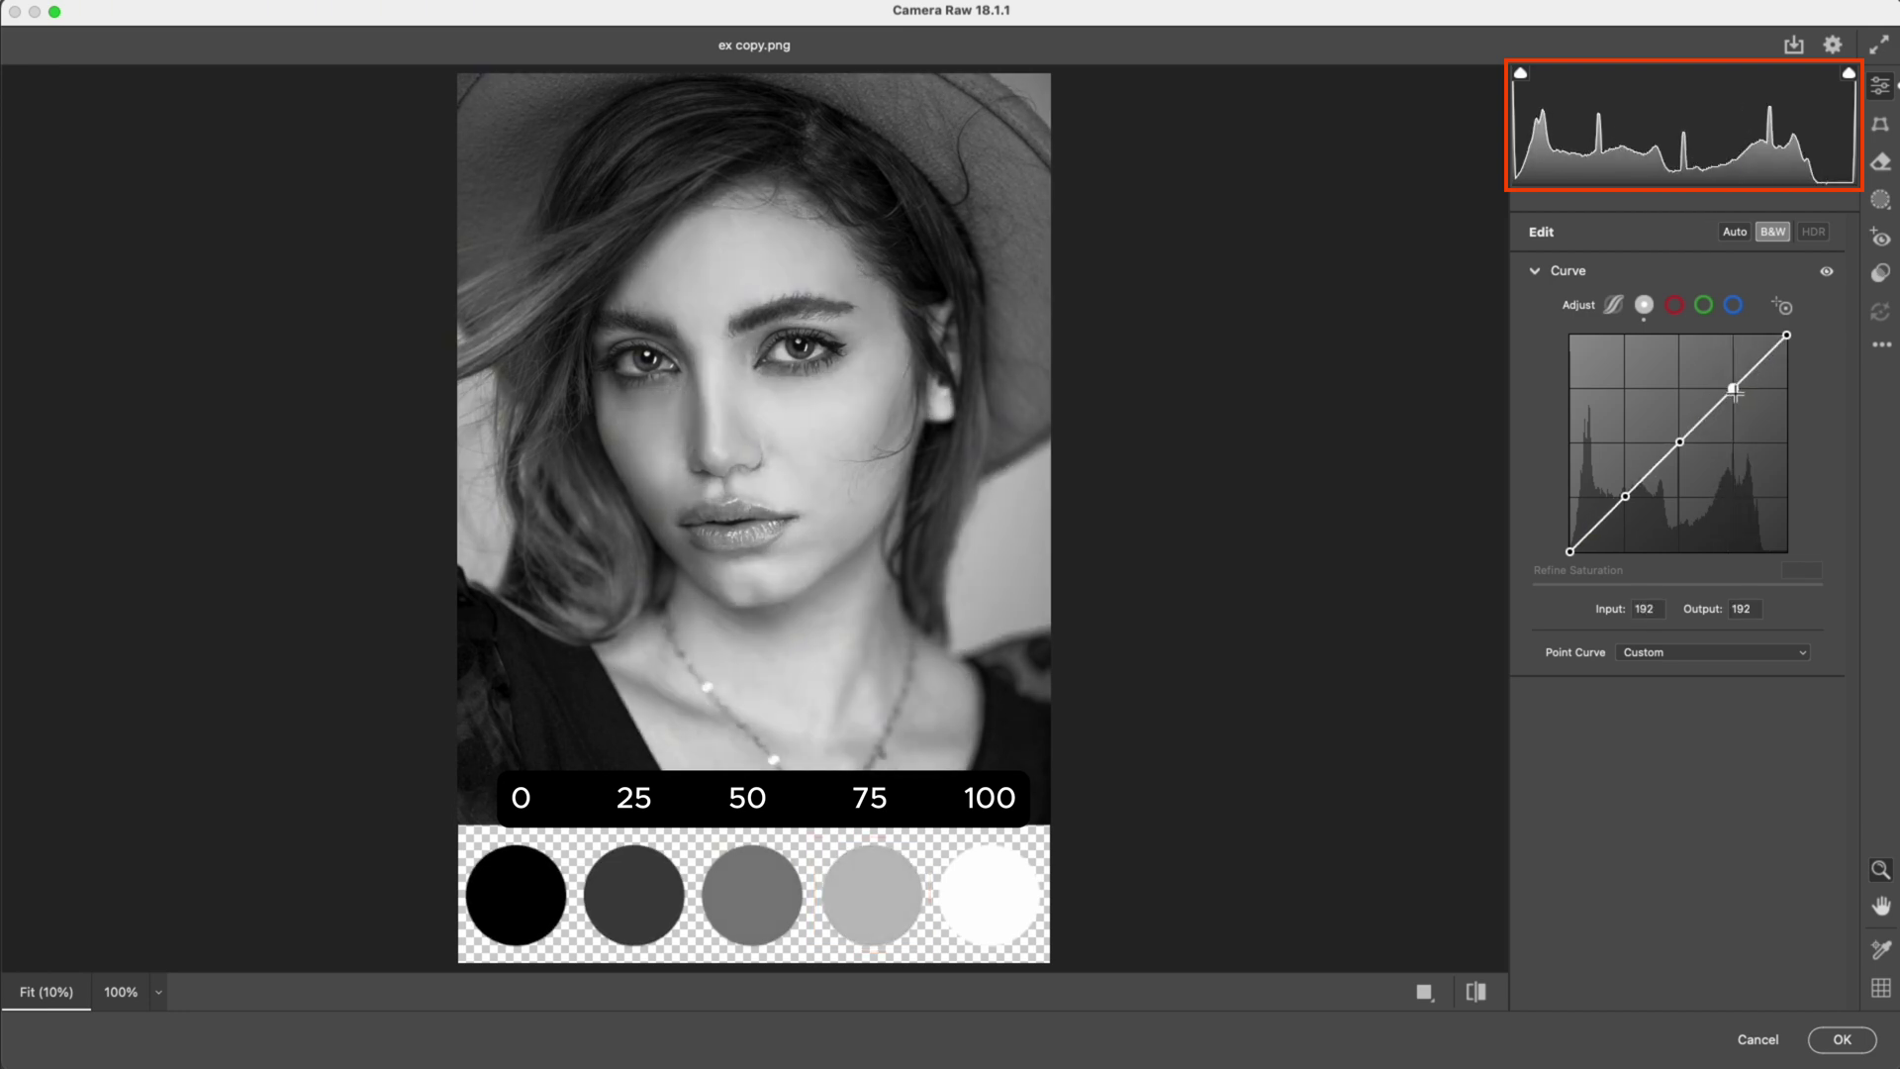
# Try a midtone adjustment, then pull the top curve point down to 204/185 to darken highlights.
pyautogui.moveTo(1687, 442); pyautogui.dragTo(1655, 513)
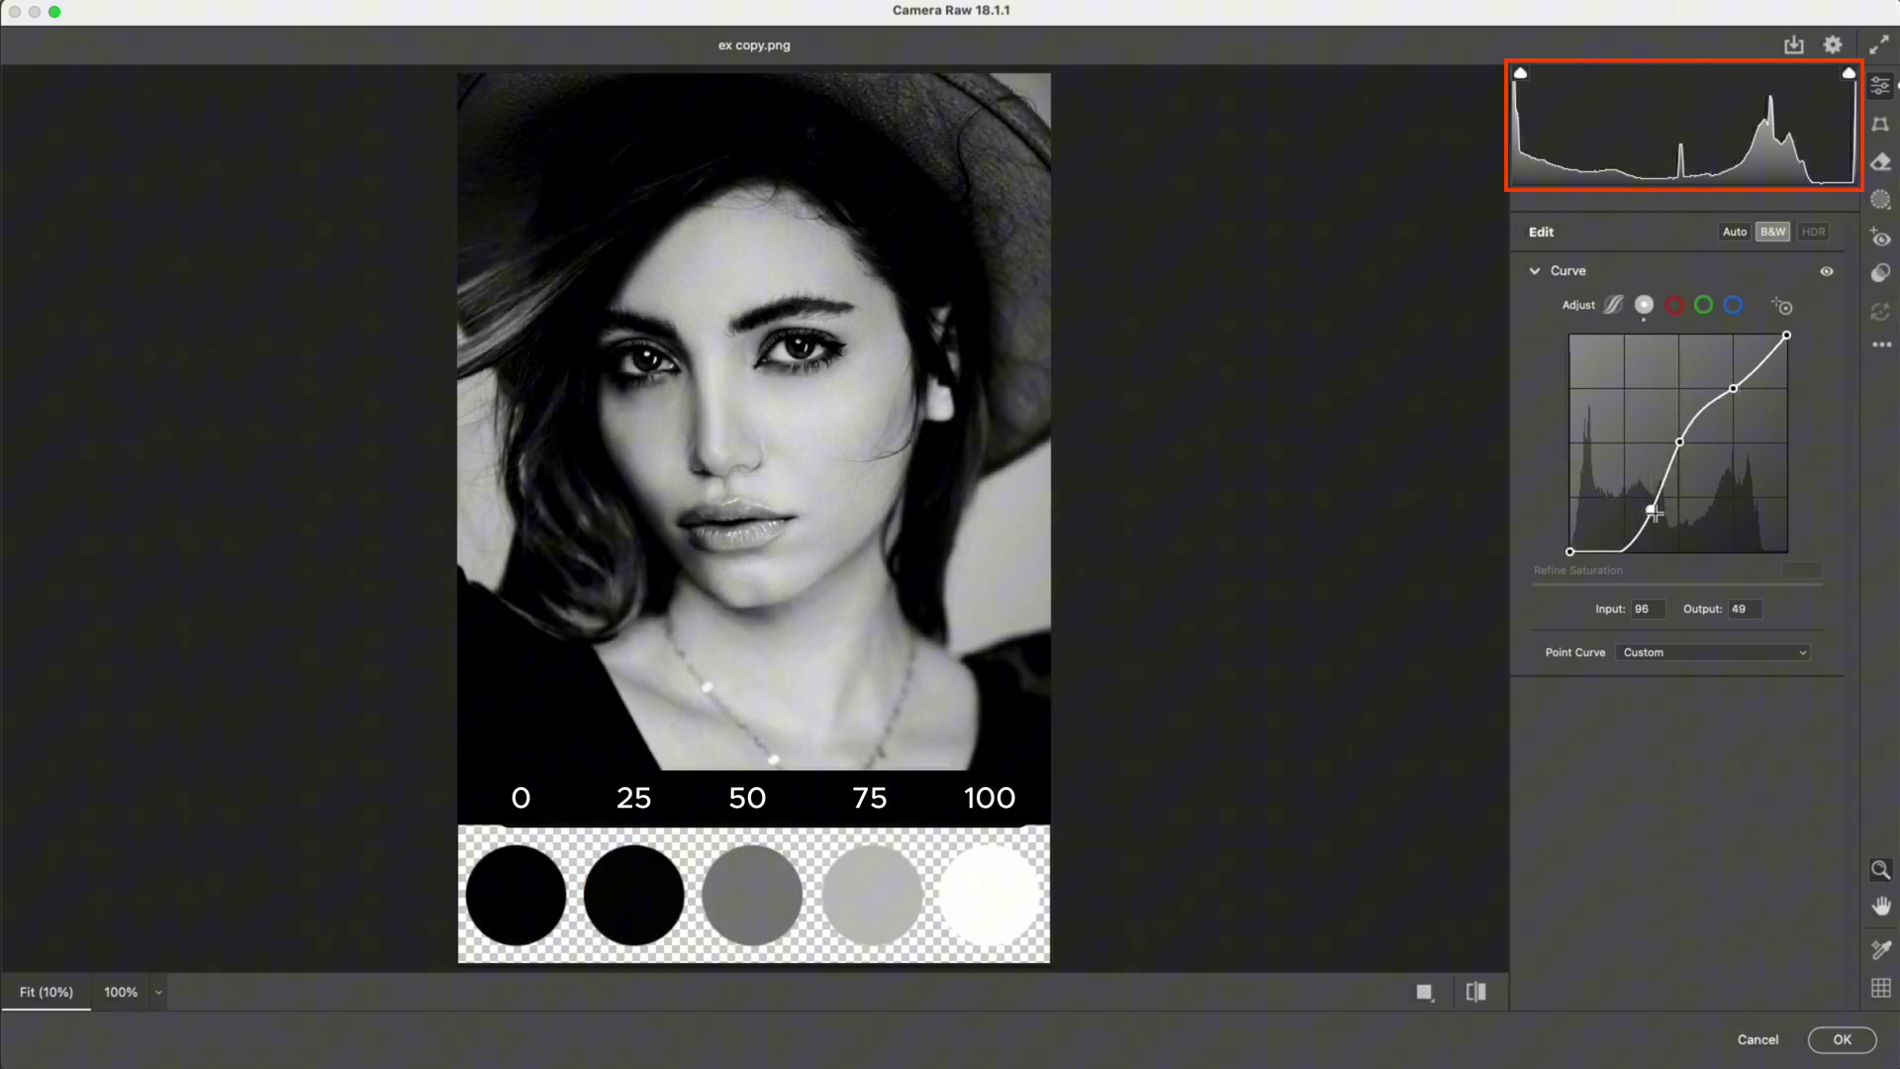
pyautogui.keyDown('super'); pyautogui.click(1655, 513); pyautogui.keyUp('super')
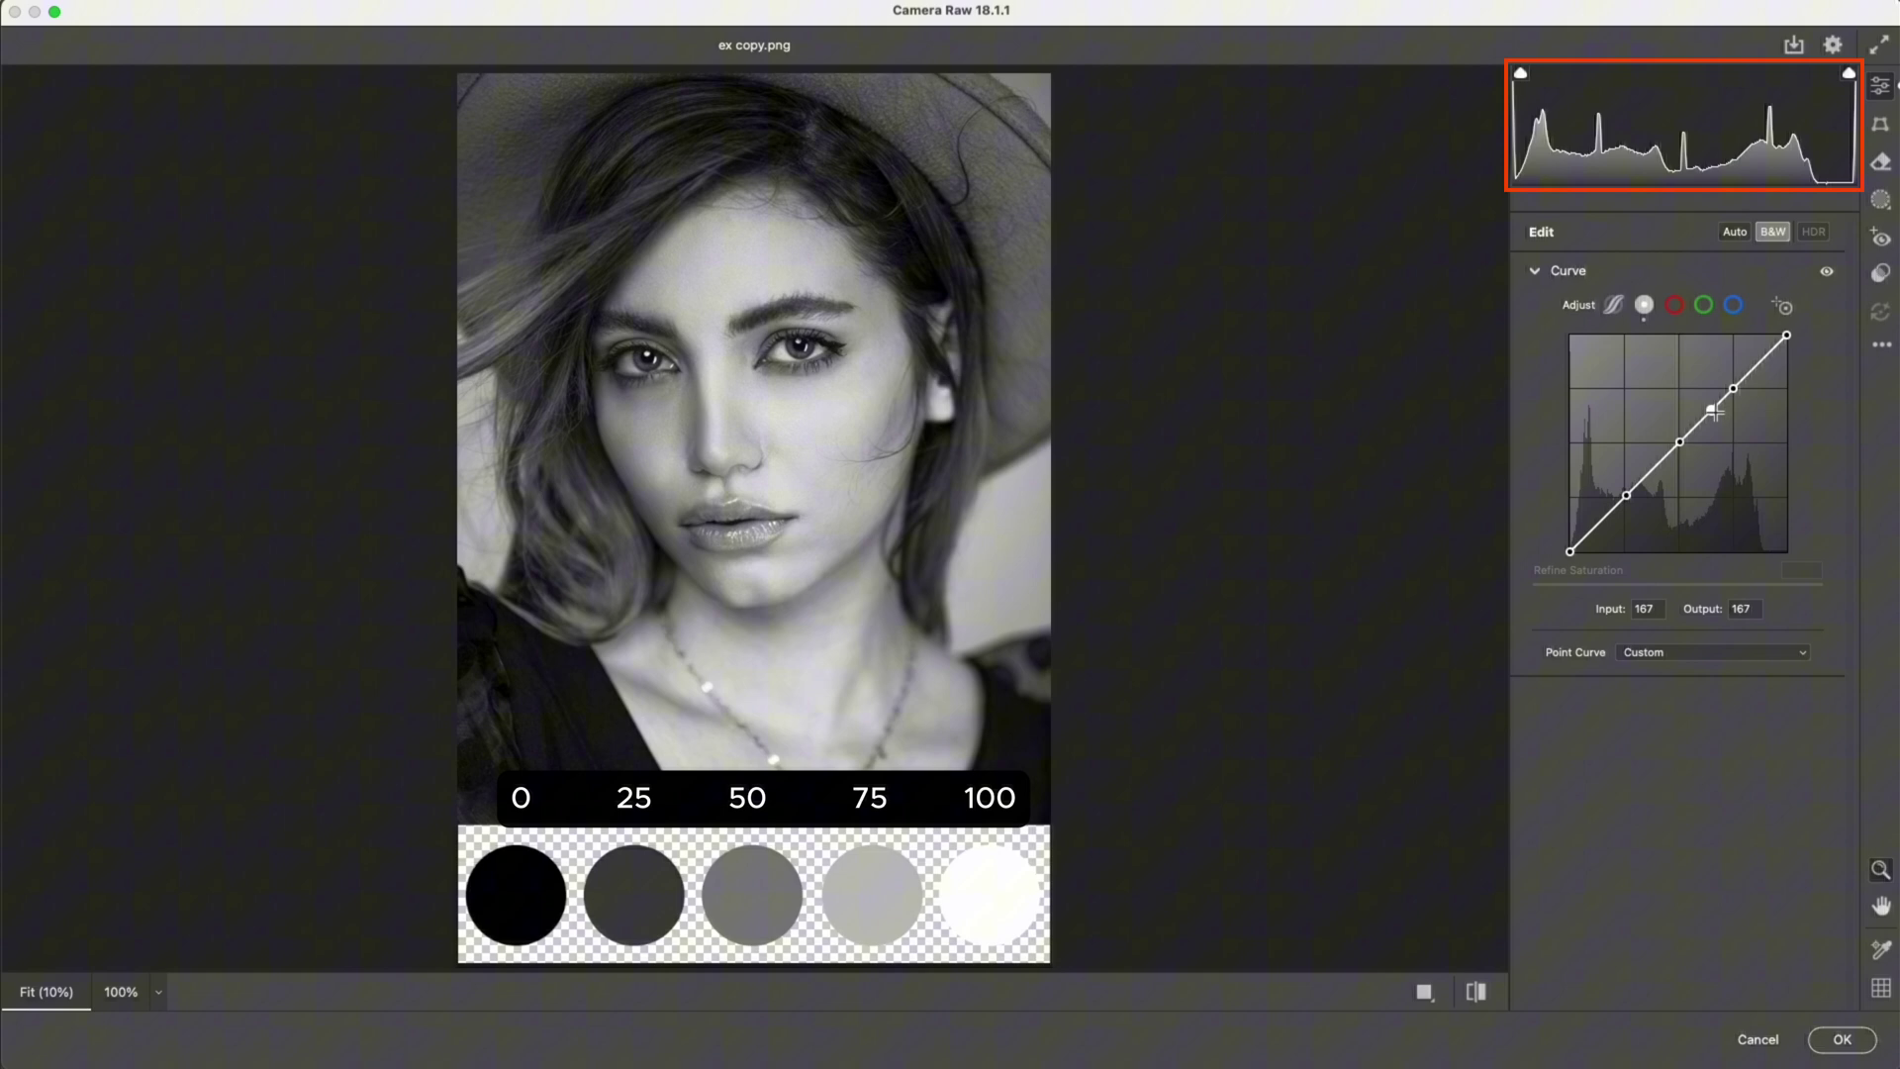
pyautogui.click(1759, 362)
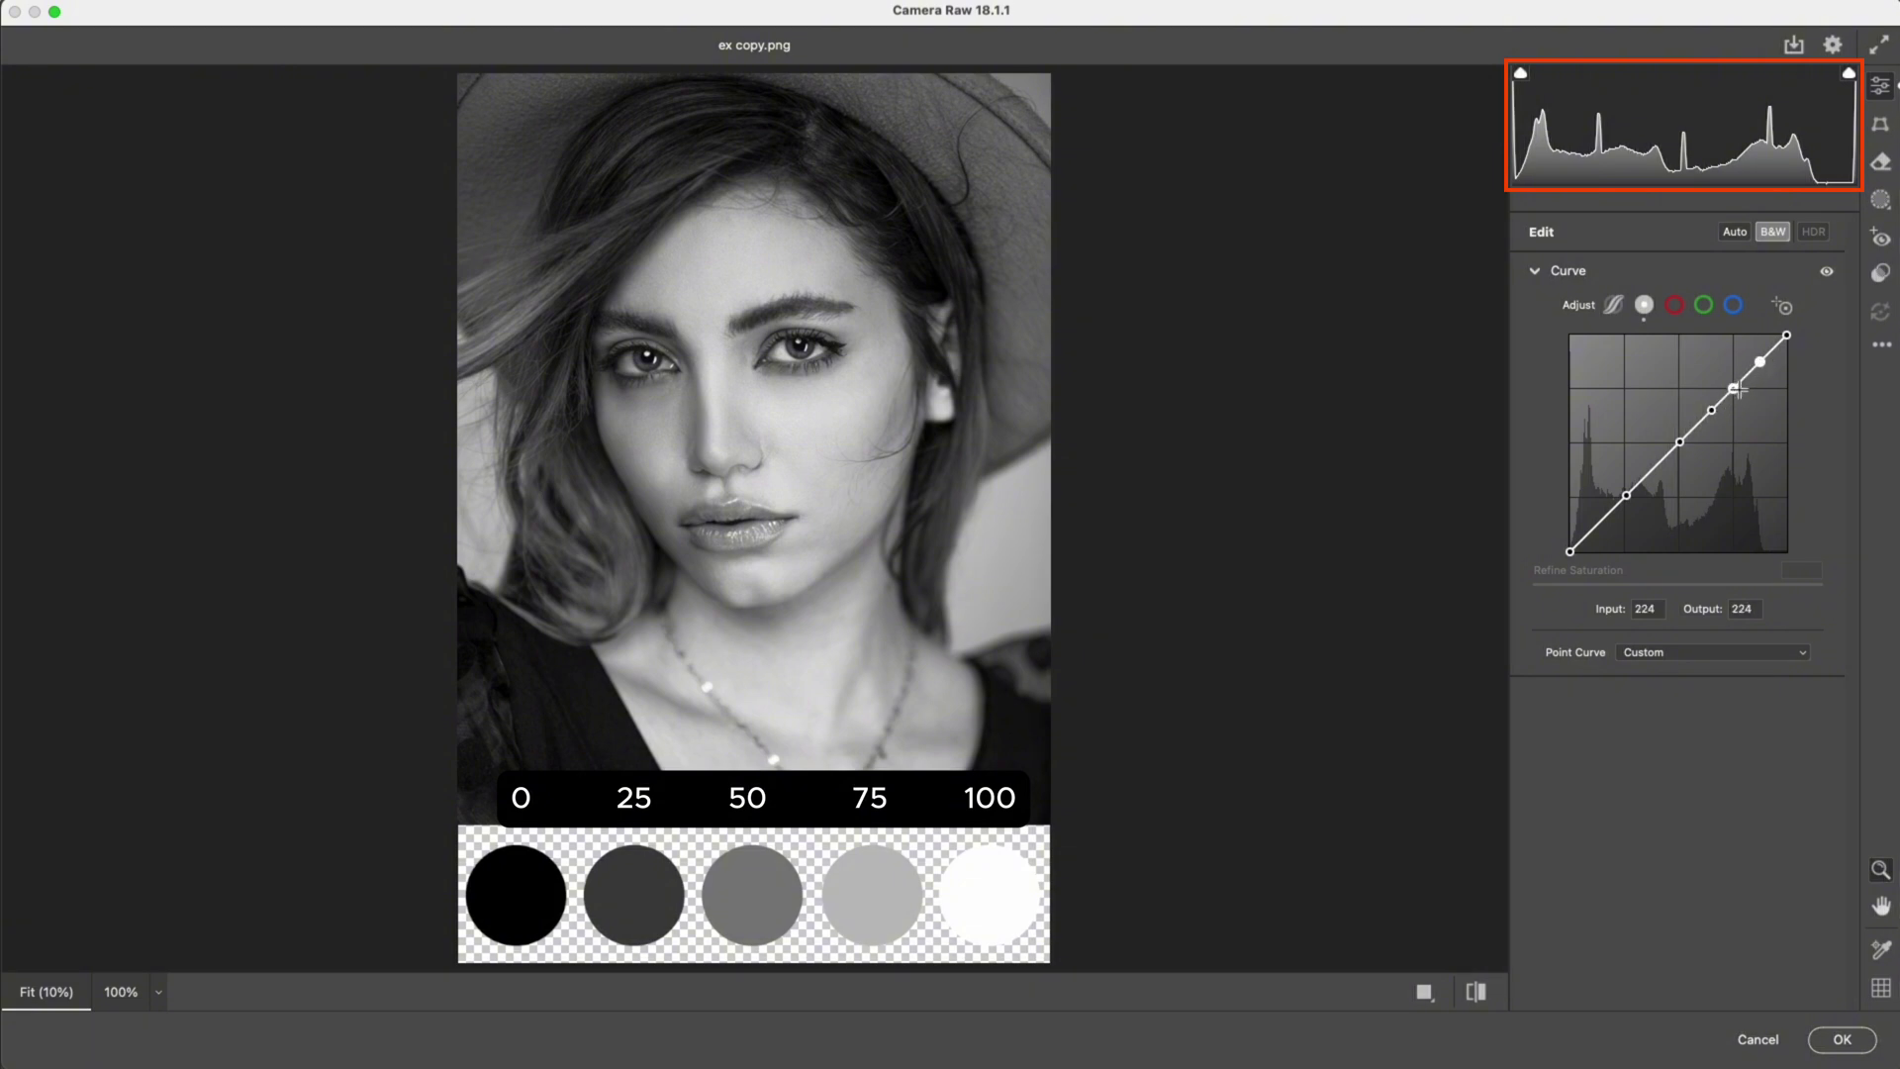
pyautogui.moveTo(1738, 389); pyautogui.dragTo(1734, 368)
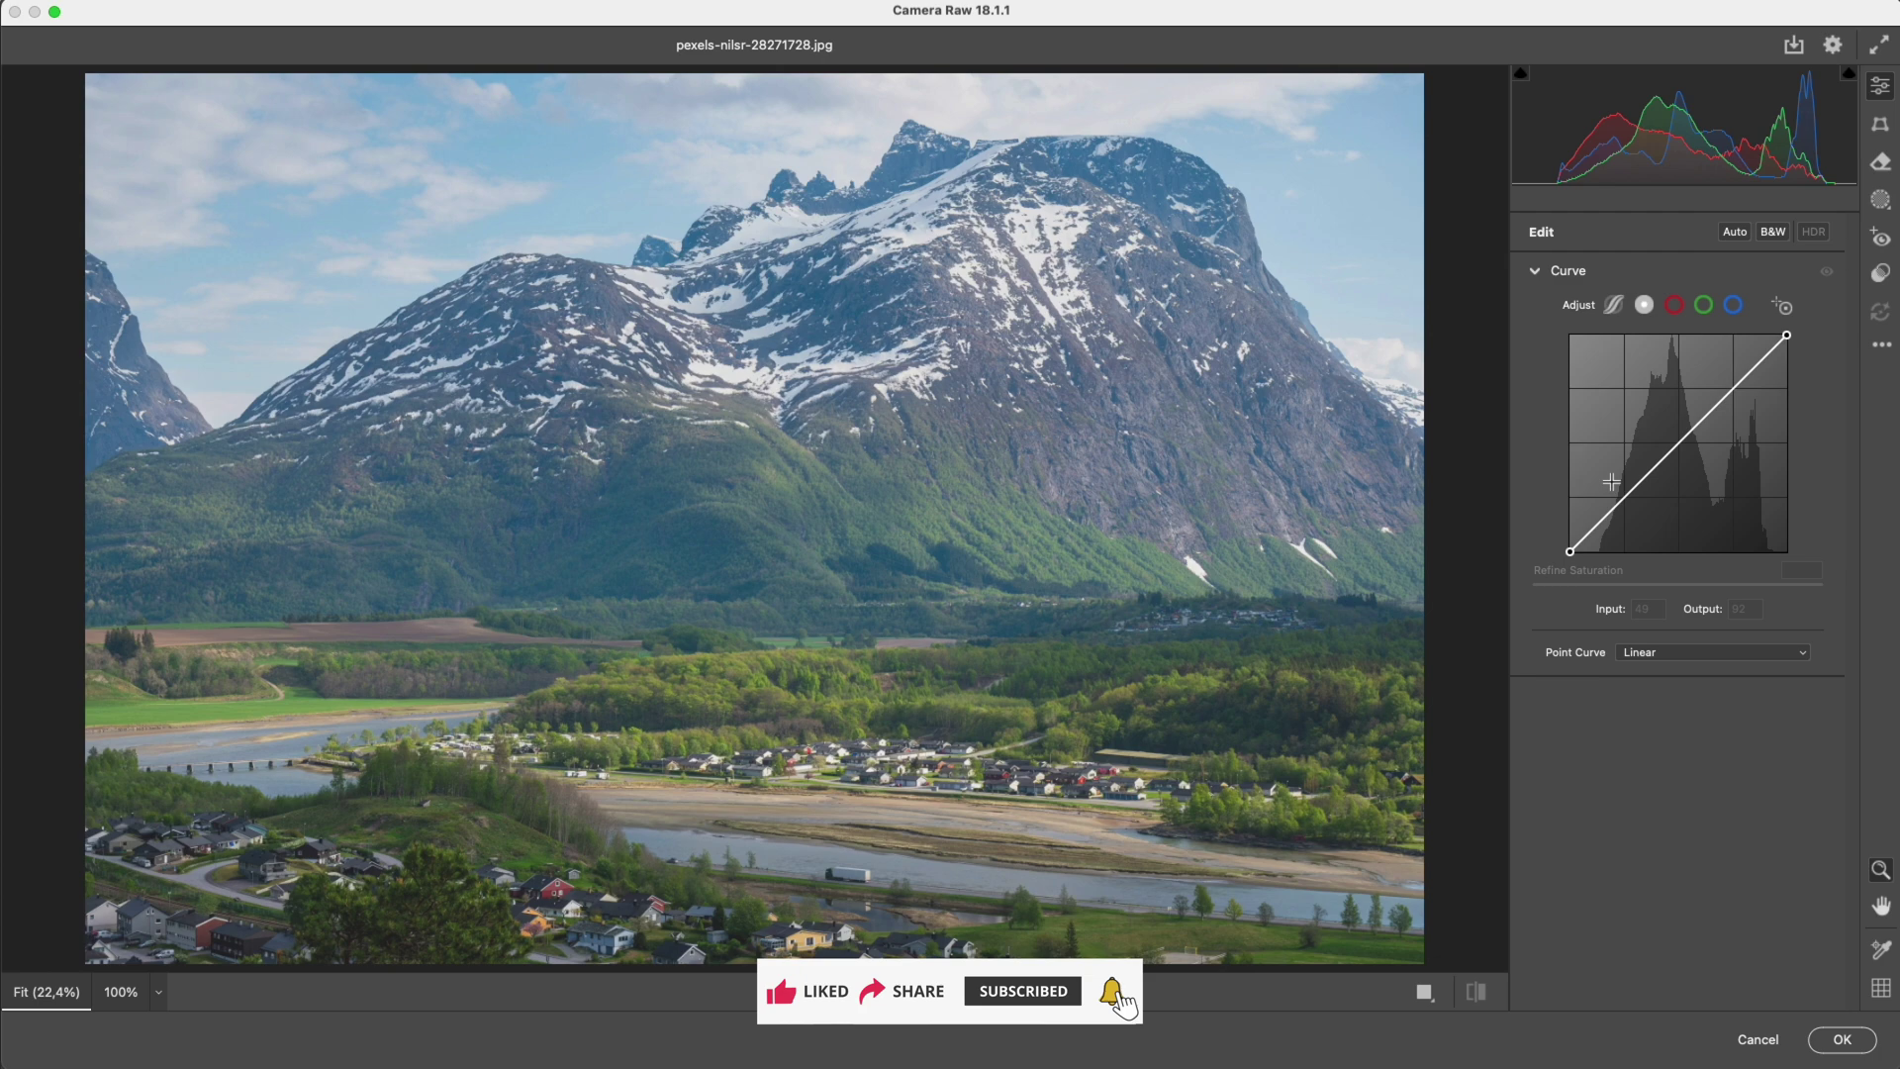
# Clip the landscape curve's black point at 32 and white point at 231, then show before/after.
pyautogui.moveTo(1569, 551); pyautogui.dragTo(1596, 551)
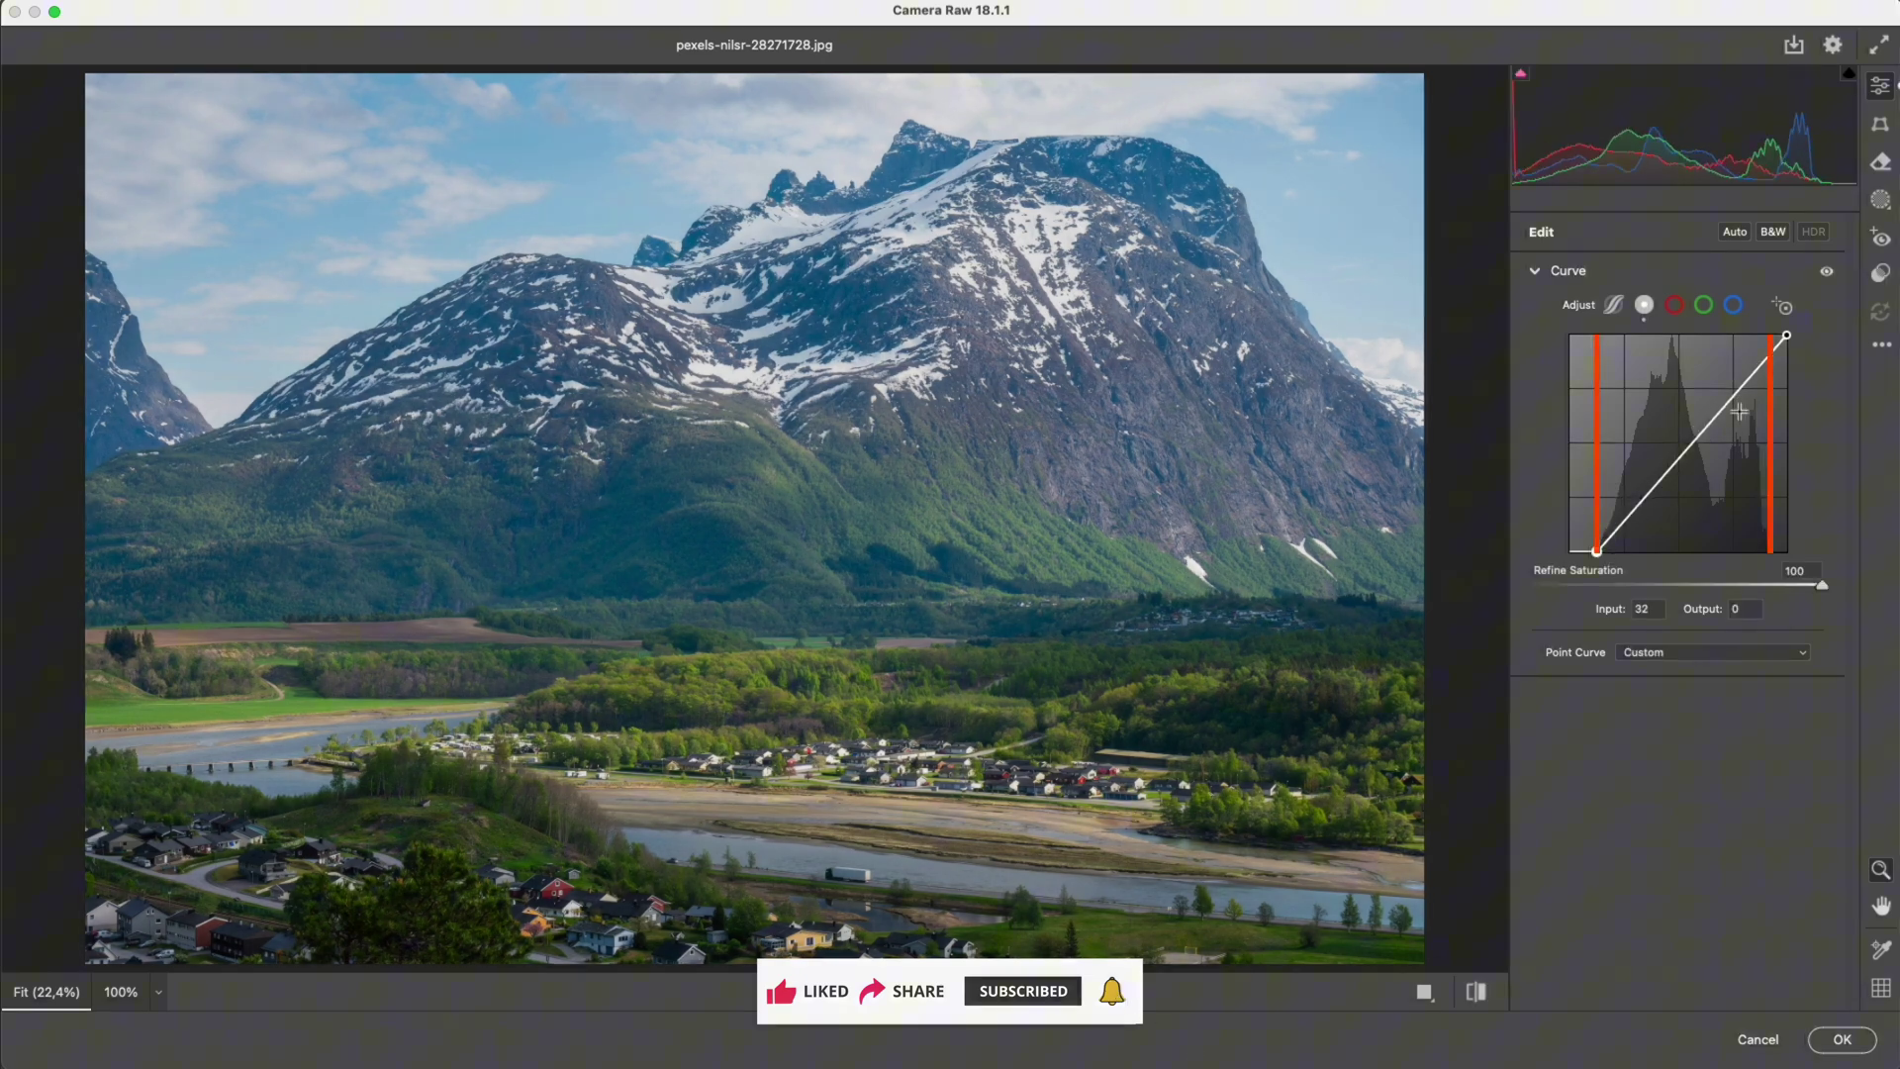
pyautogui.moveTo(1786, 335); pyautogui.dragTo(1766, 336)
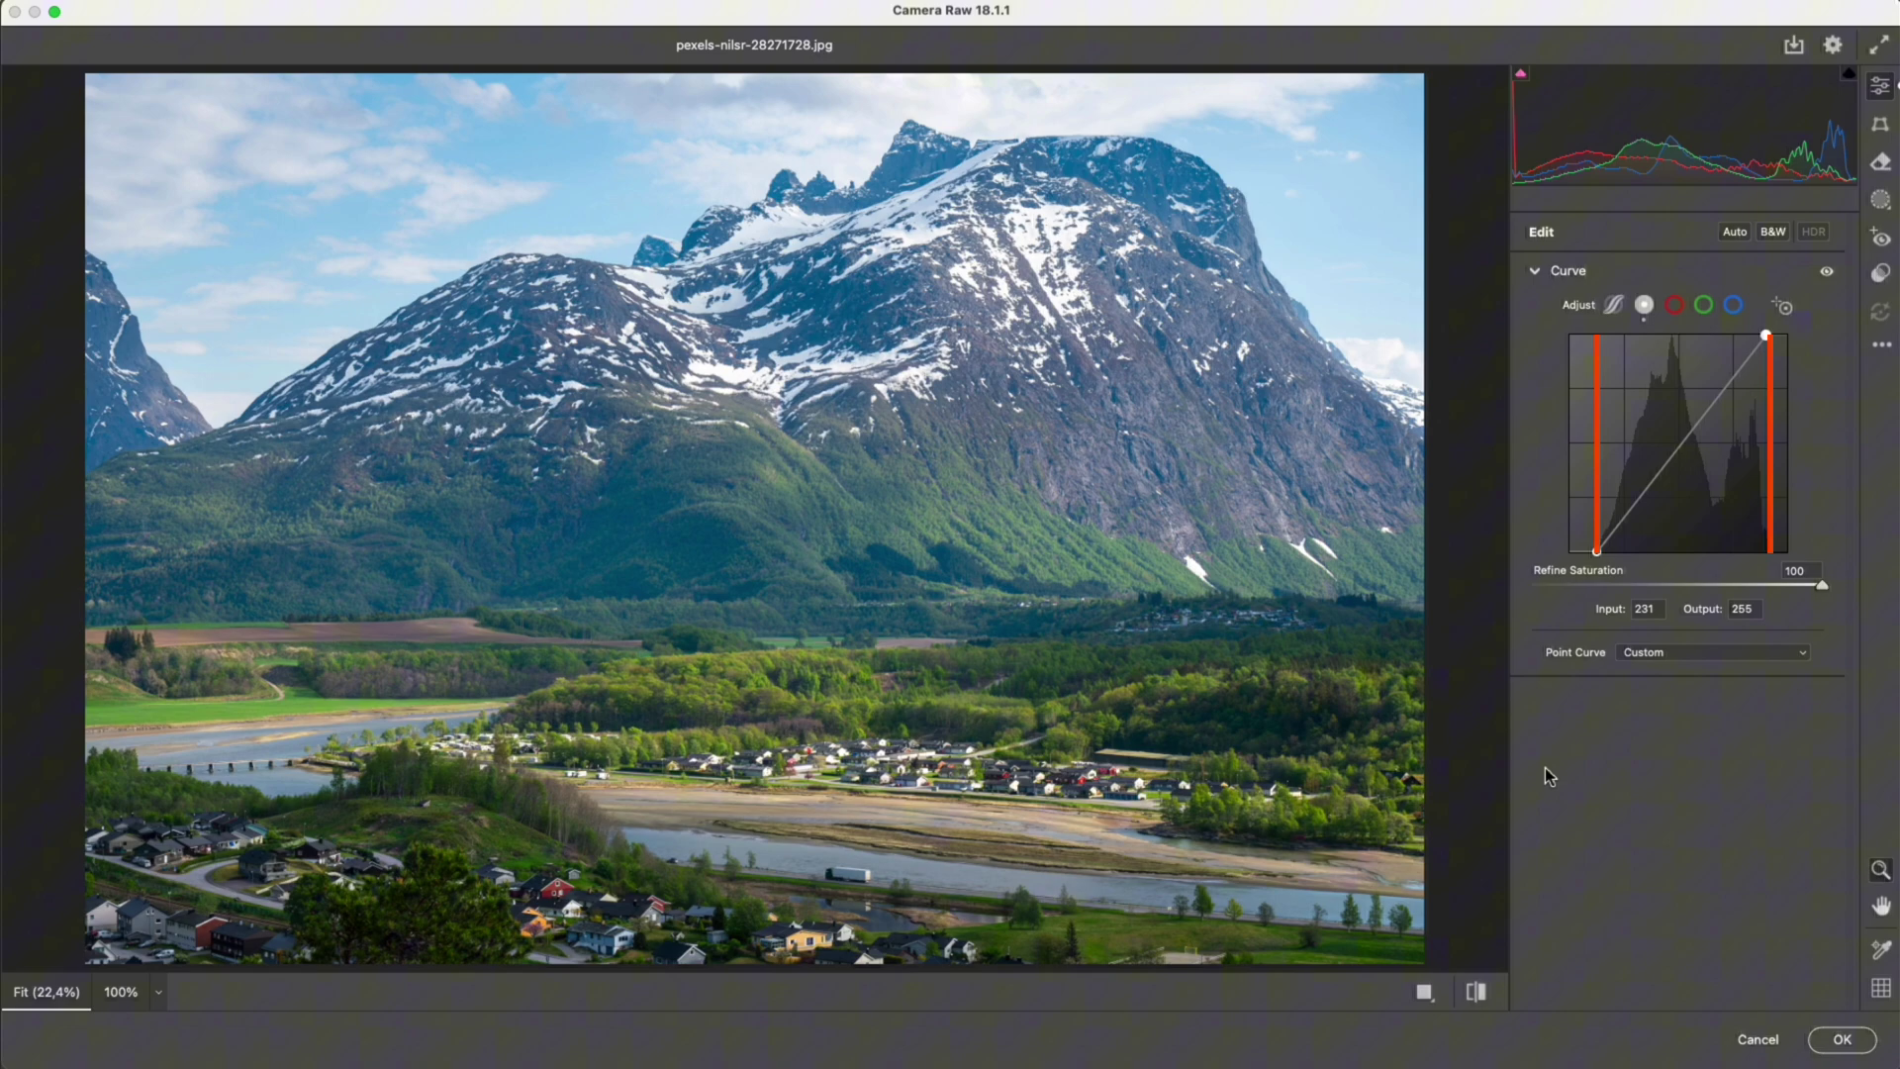
pyautogui.click(1429, 994)
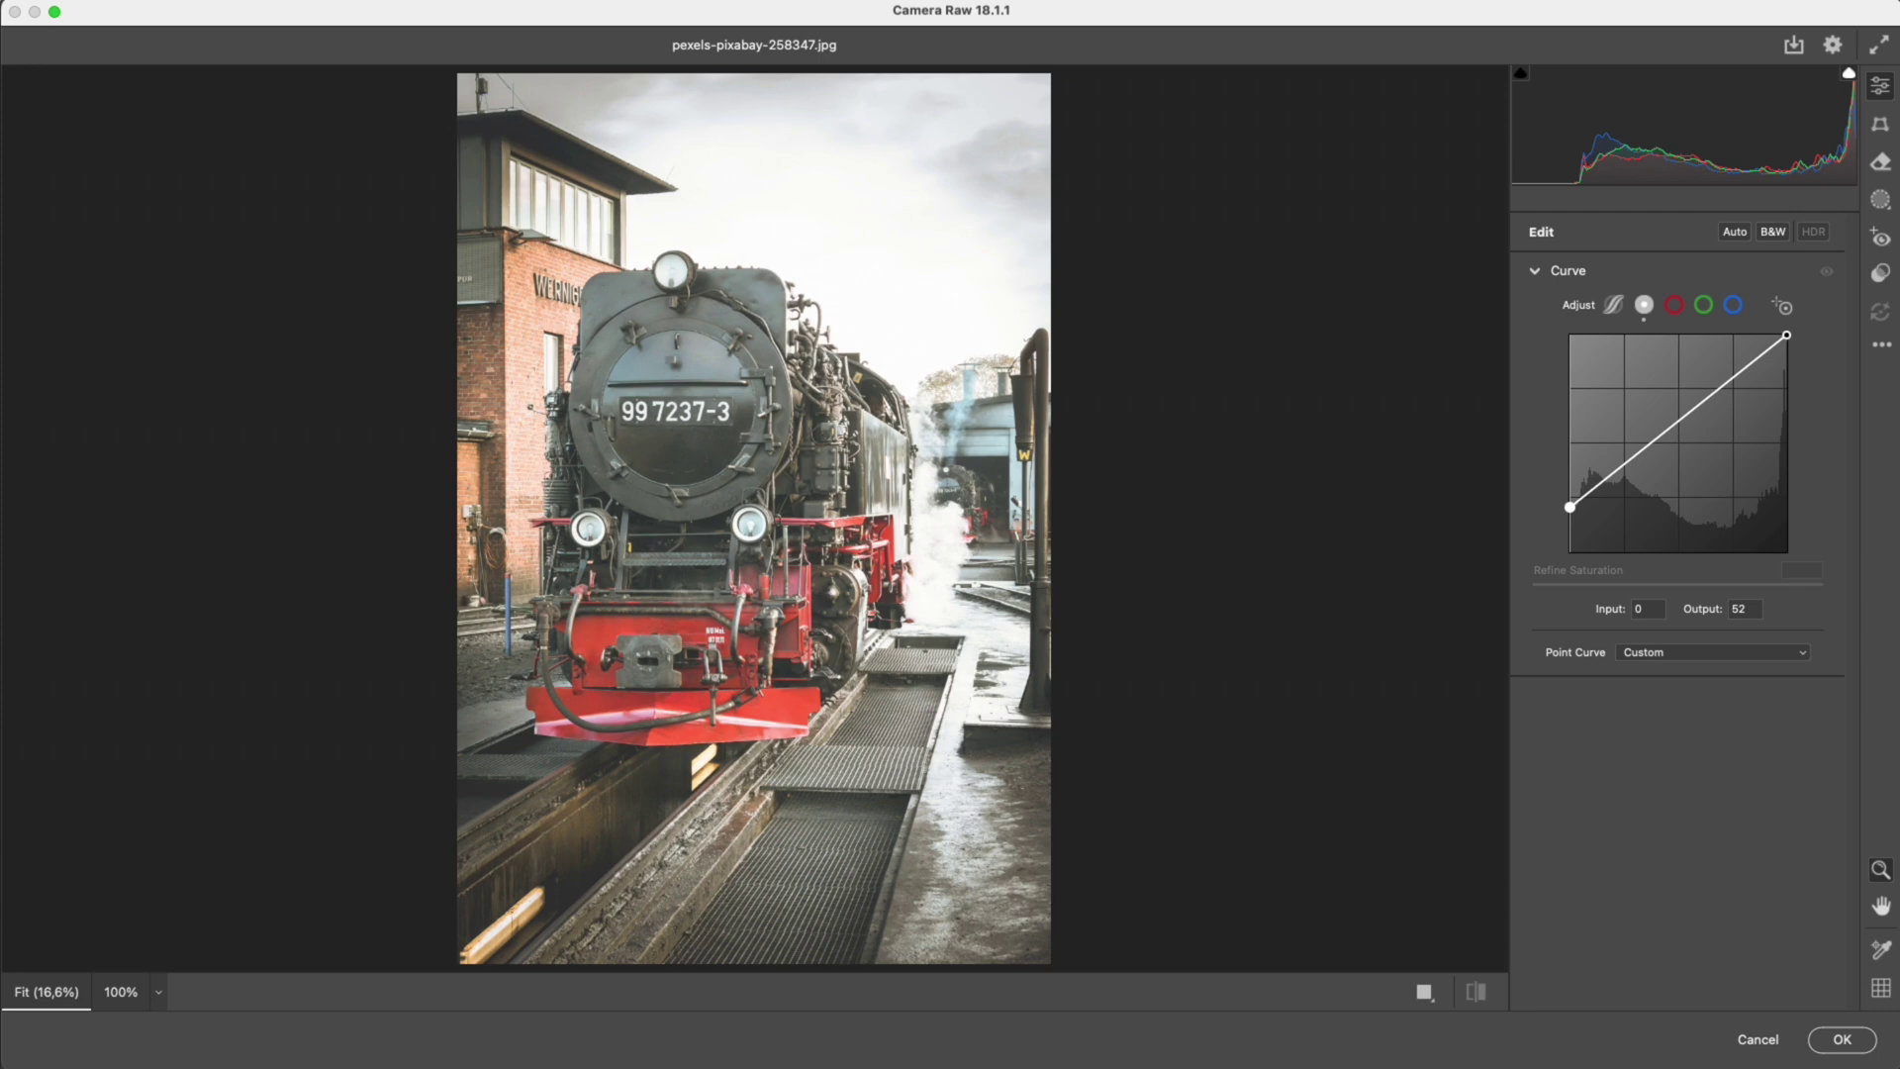
# Lower the white point to 217, add S-curve points at 85/63 and 194/163, and compare before/after.
pyautogui.moveTo(1778, 348); pyautogui.dragTo(1778, 381)
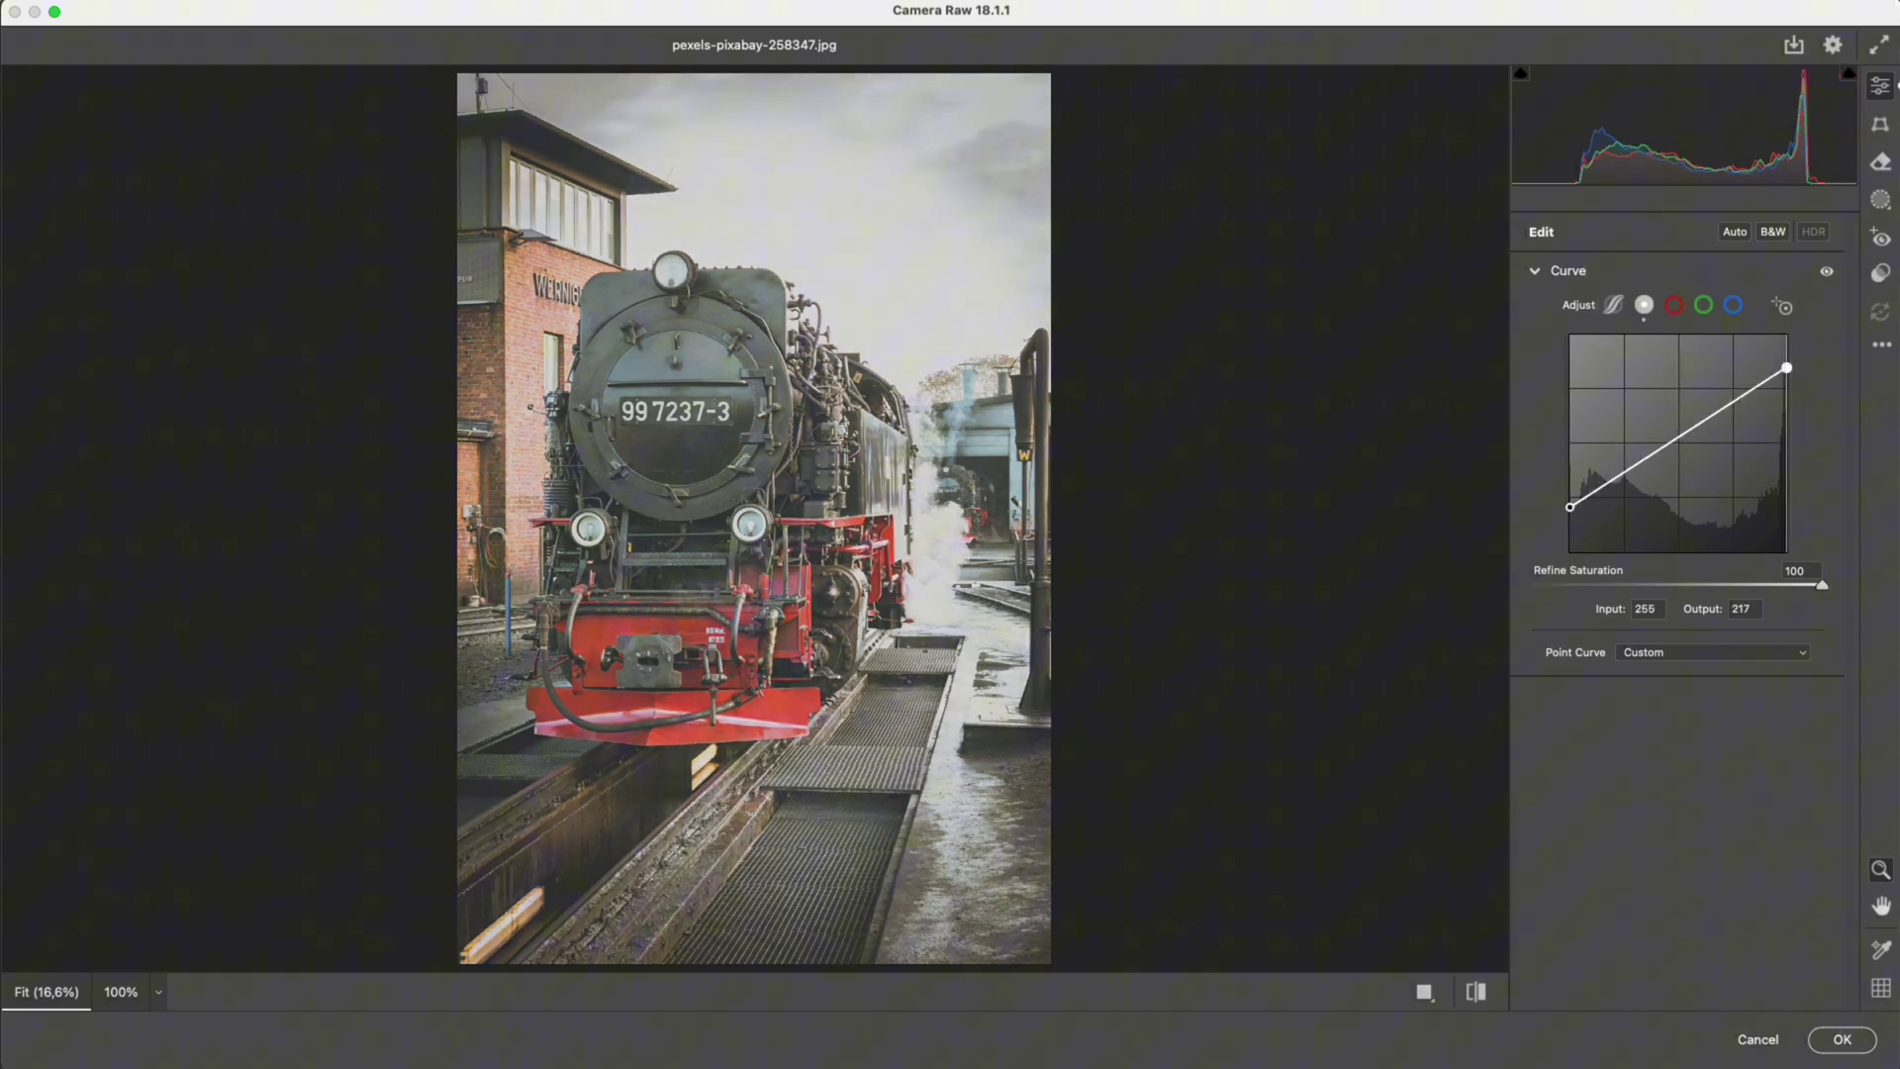
pyautogui.moveTo(1646, 460); pyautogui.dragTo(1642, 498)
pyautogui.moveTo(1734, 431); pyautogui.dragTo(1735, 414)
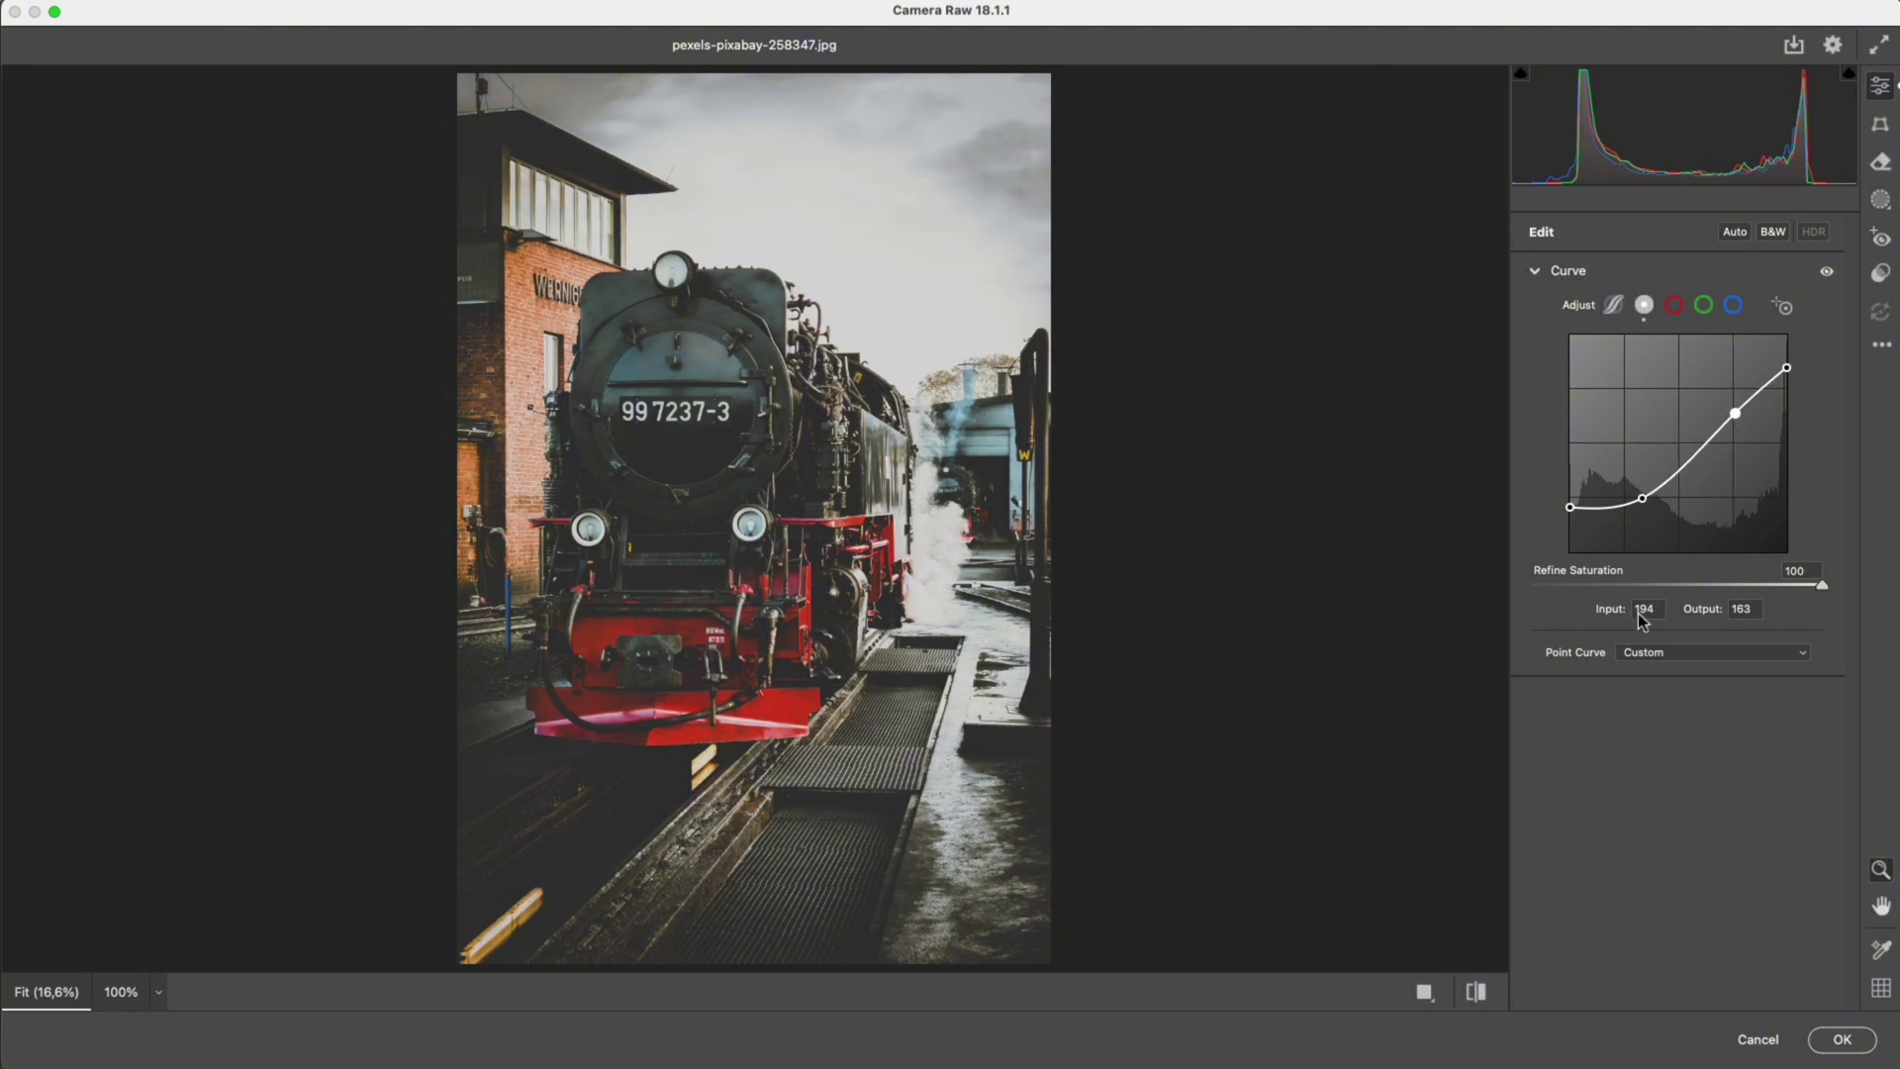
pyautogui.click(1423, 992)
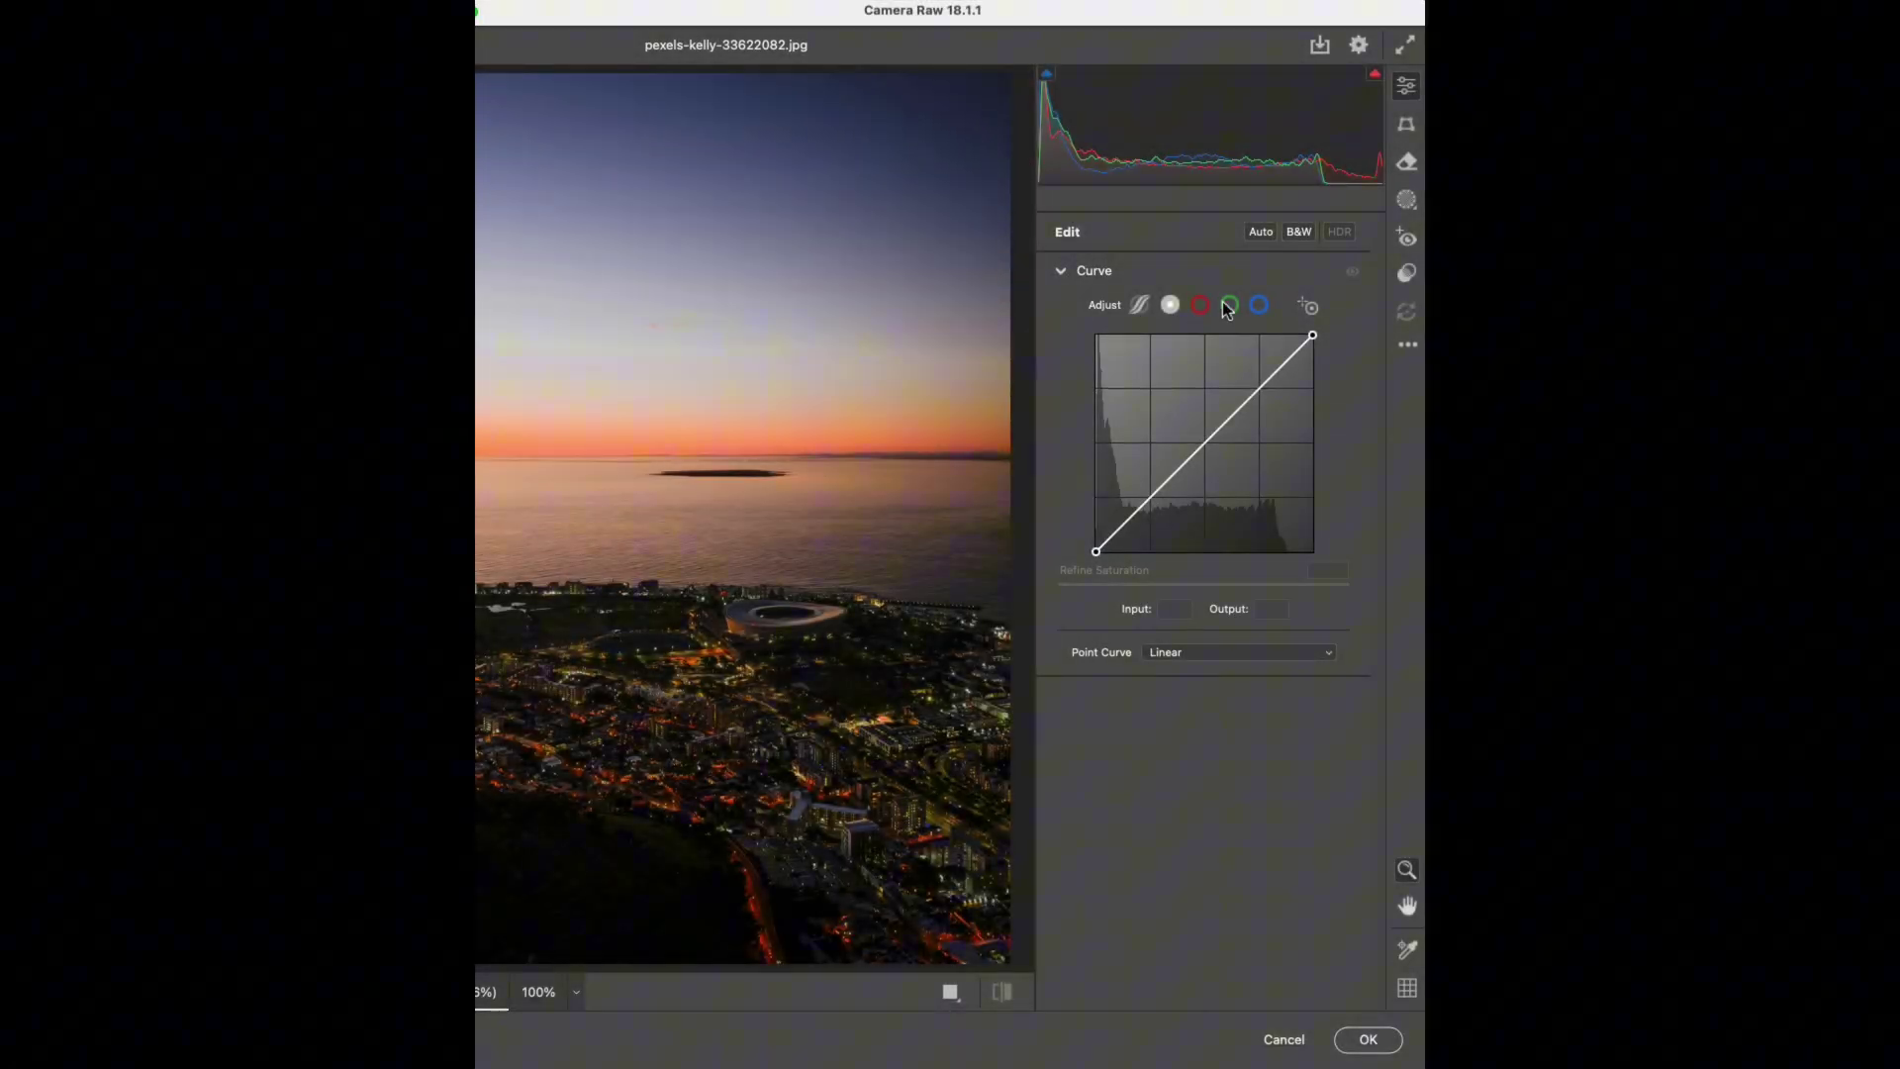
# Pull the green channel curve down to output 114 at input 141.
pyautogui.click(1229, 305)
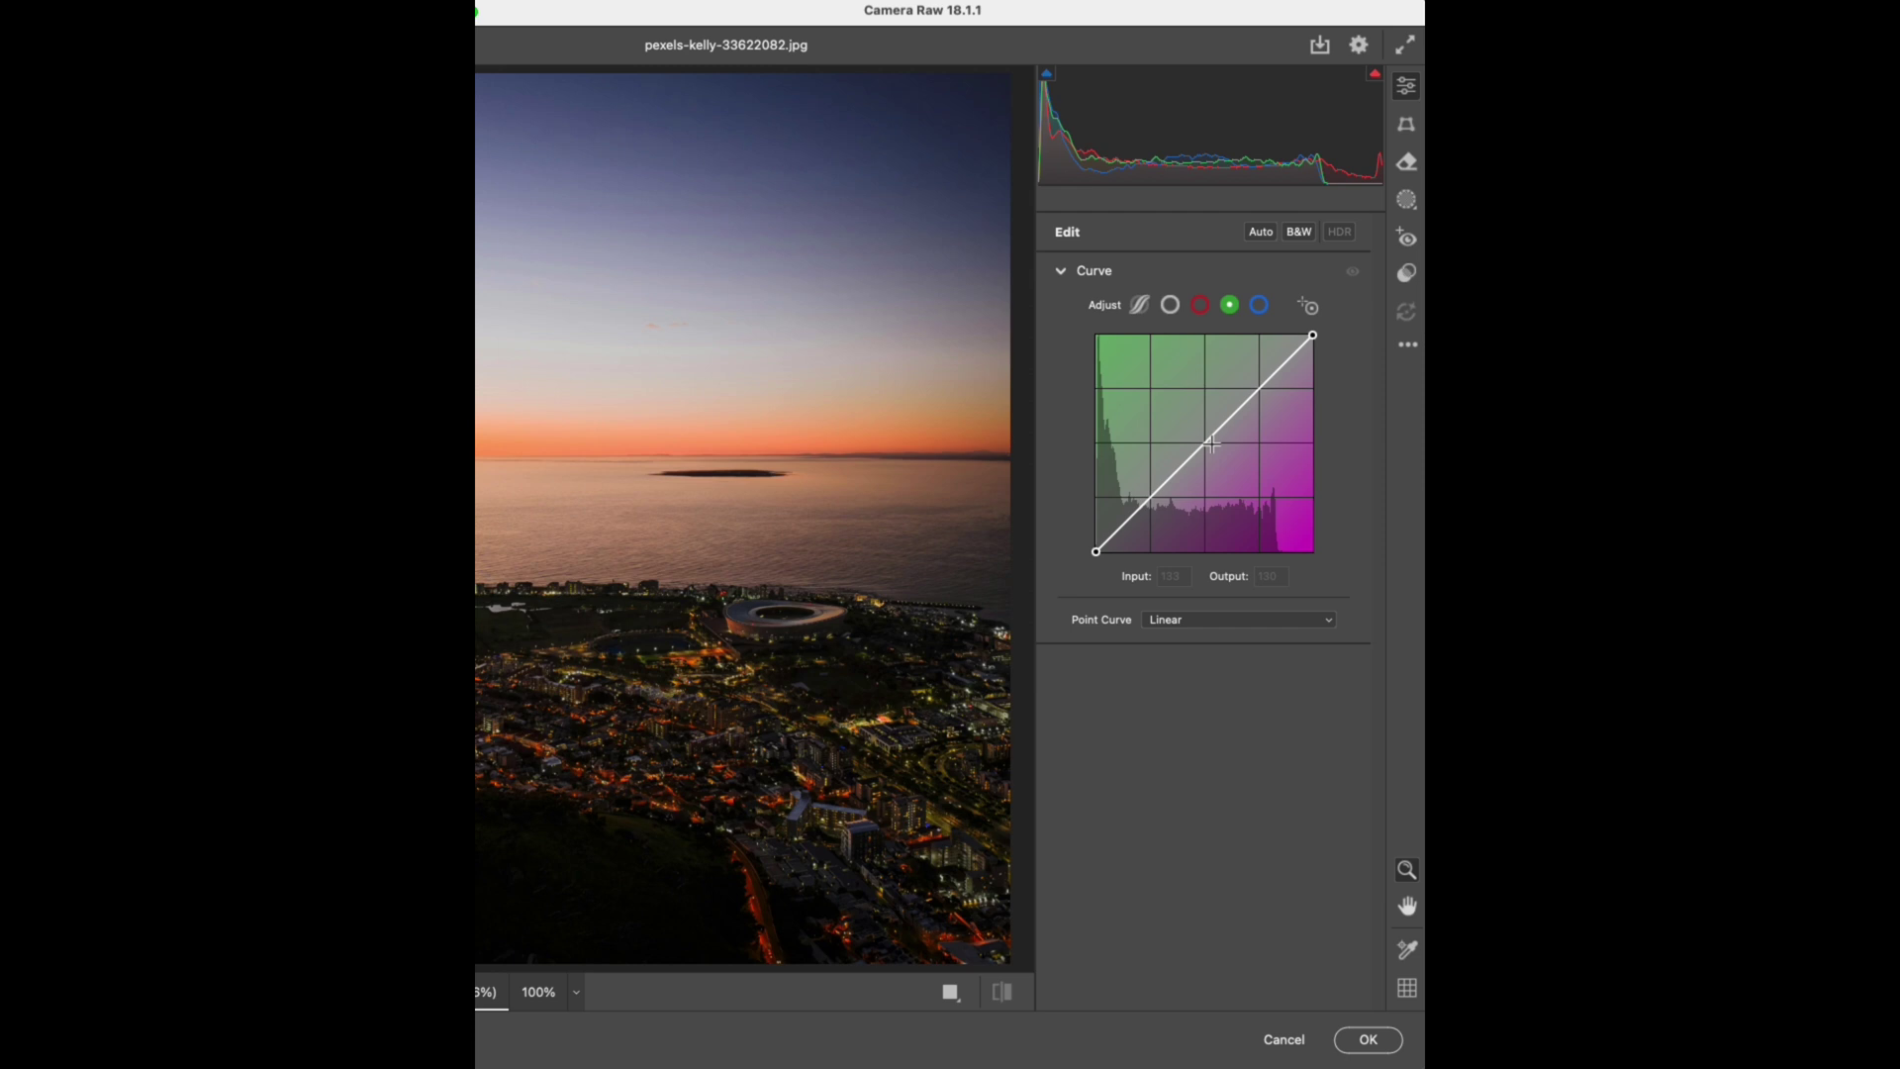
pyautogui.moveTo(1216, 430); pyautogui.dragTo(1216, 455)
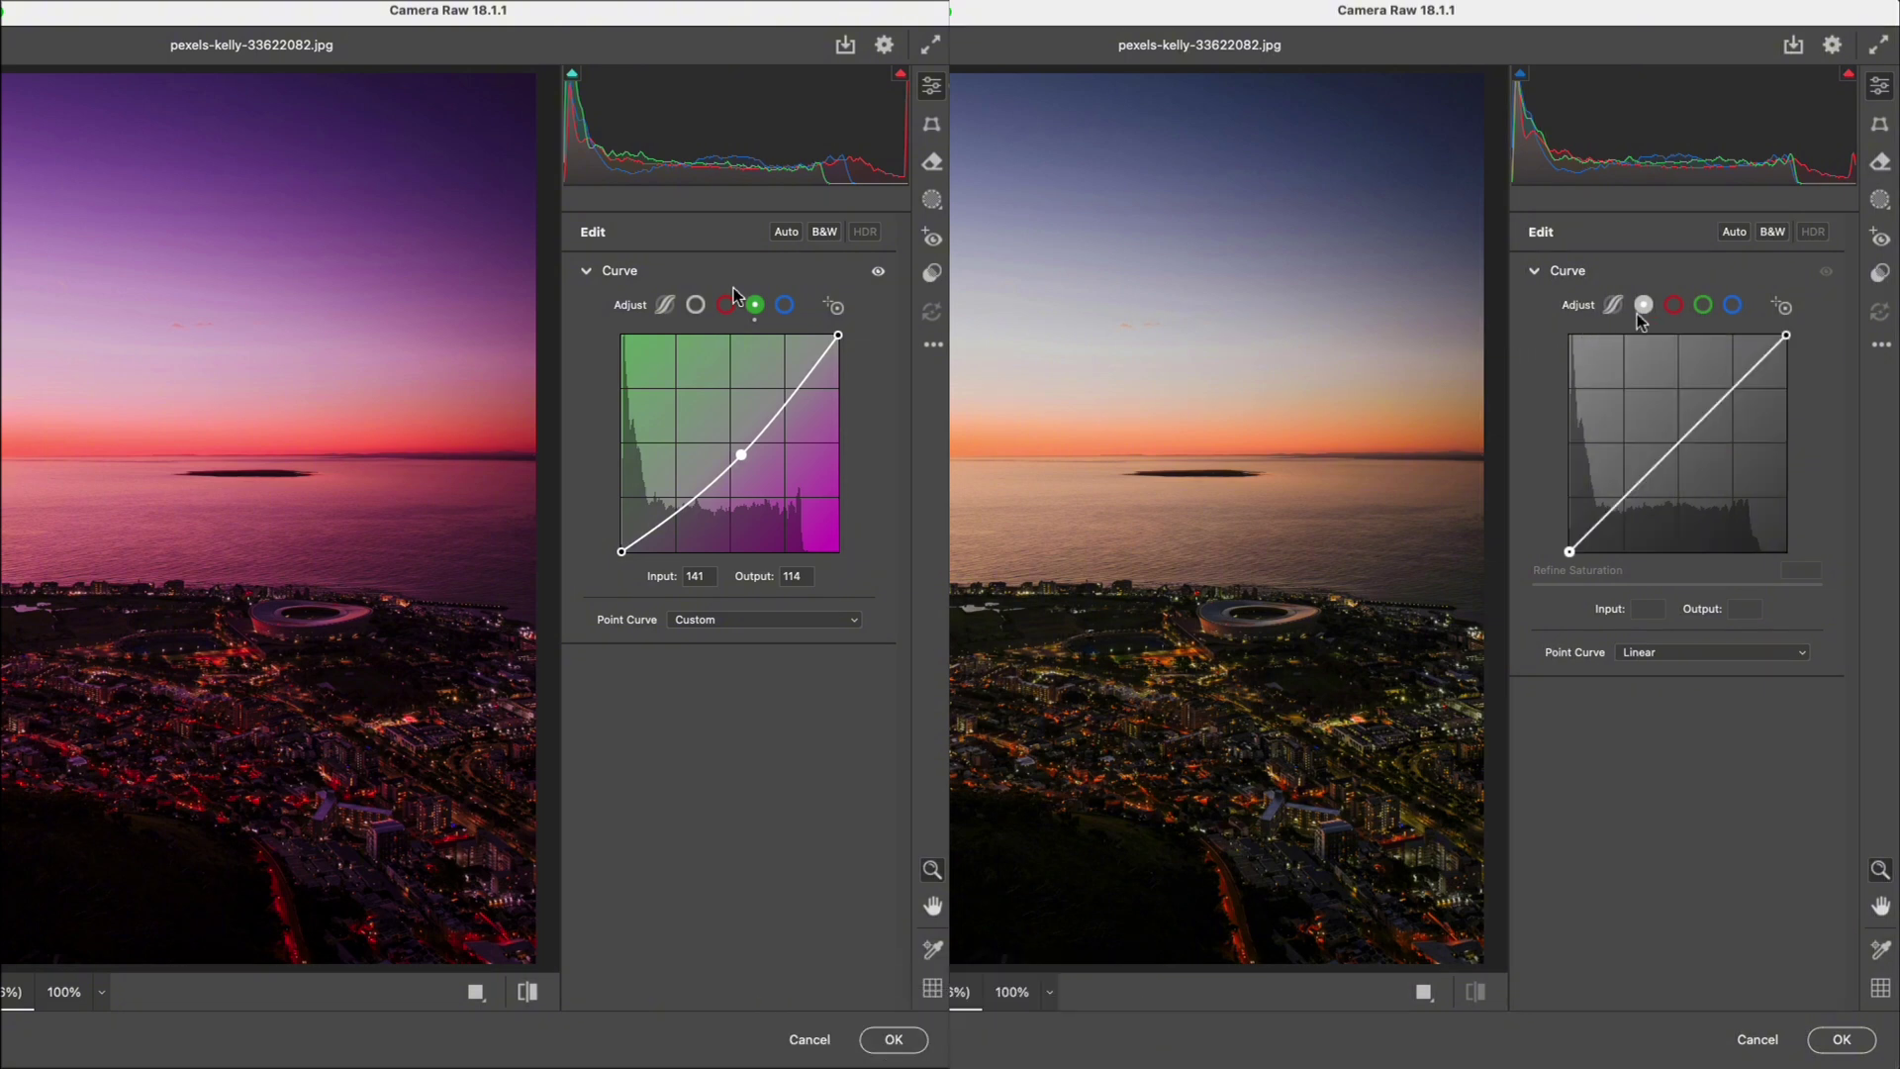
# Raise the red channel curve to 143 and the blue channel curve to 152 at input 120.
pyautogui.click(1672, 306)
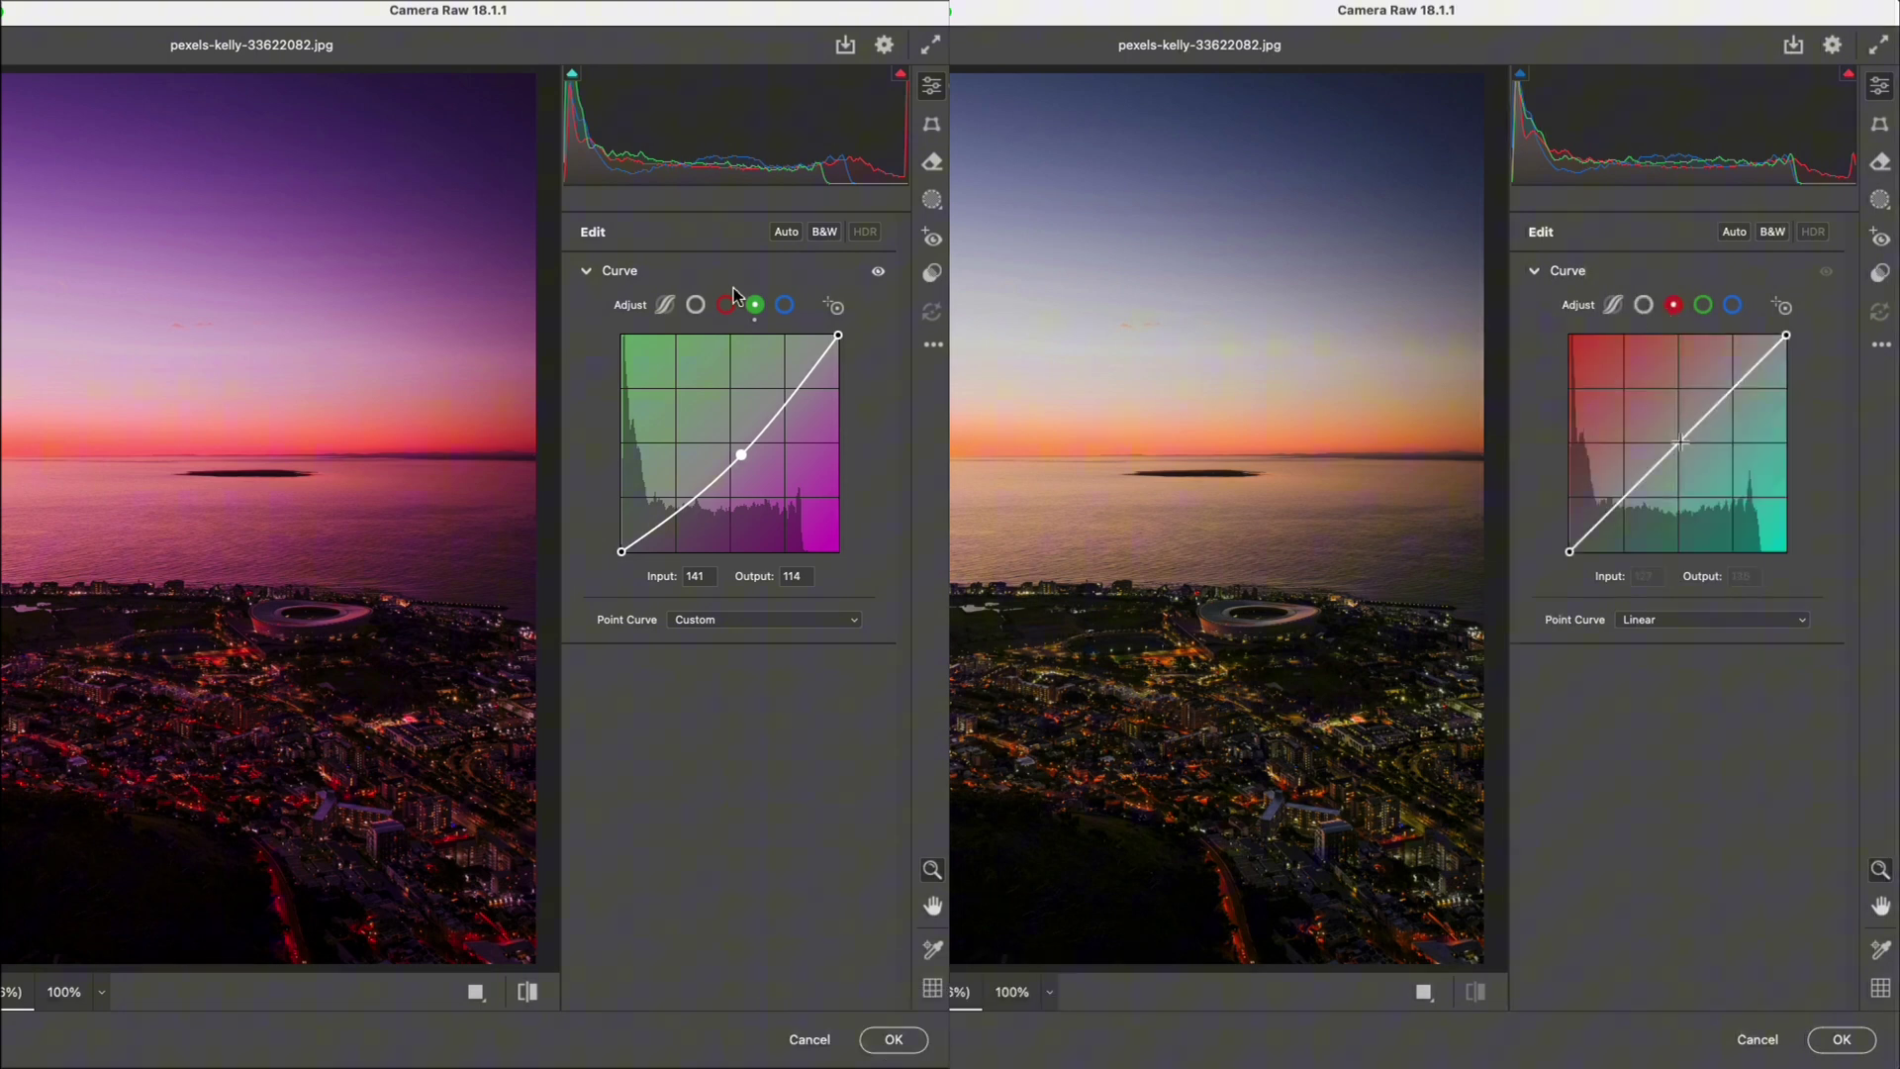
pyautogui.moveTo(1671, 449); pyautogui.dragTo(1671, 430)
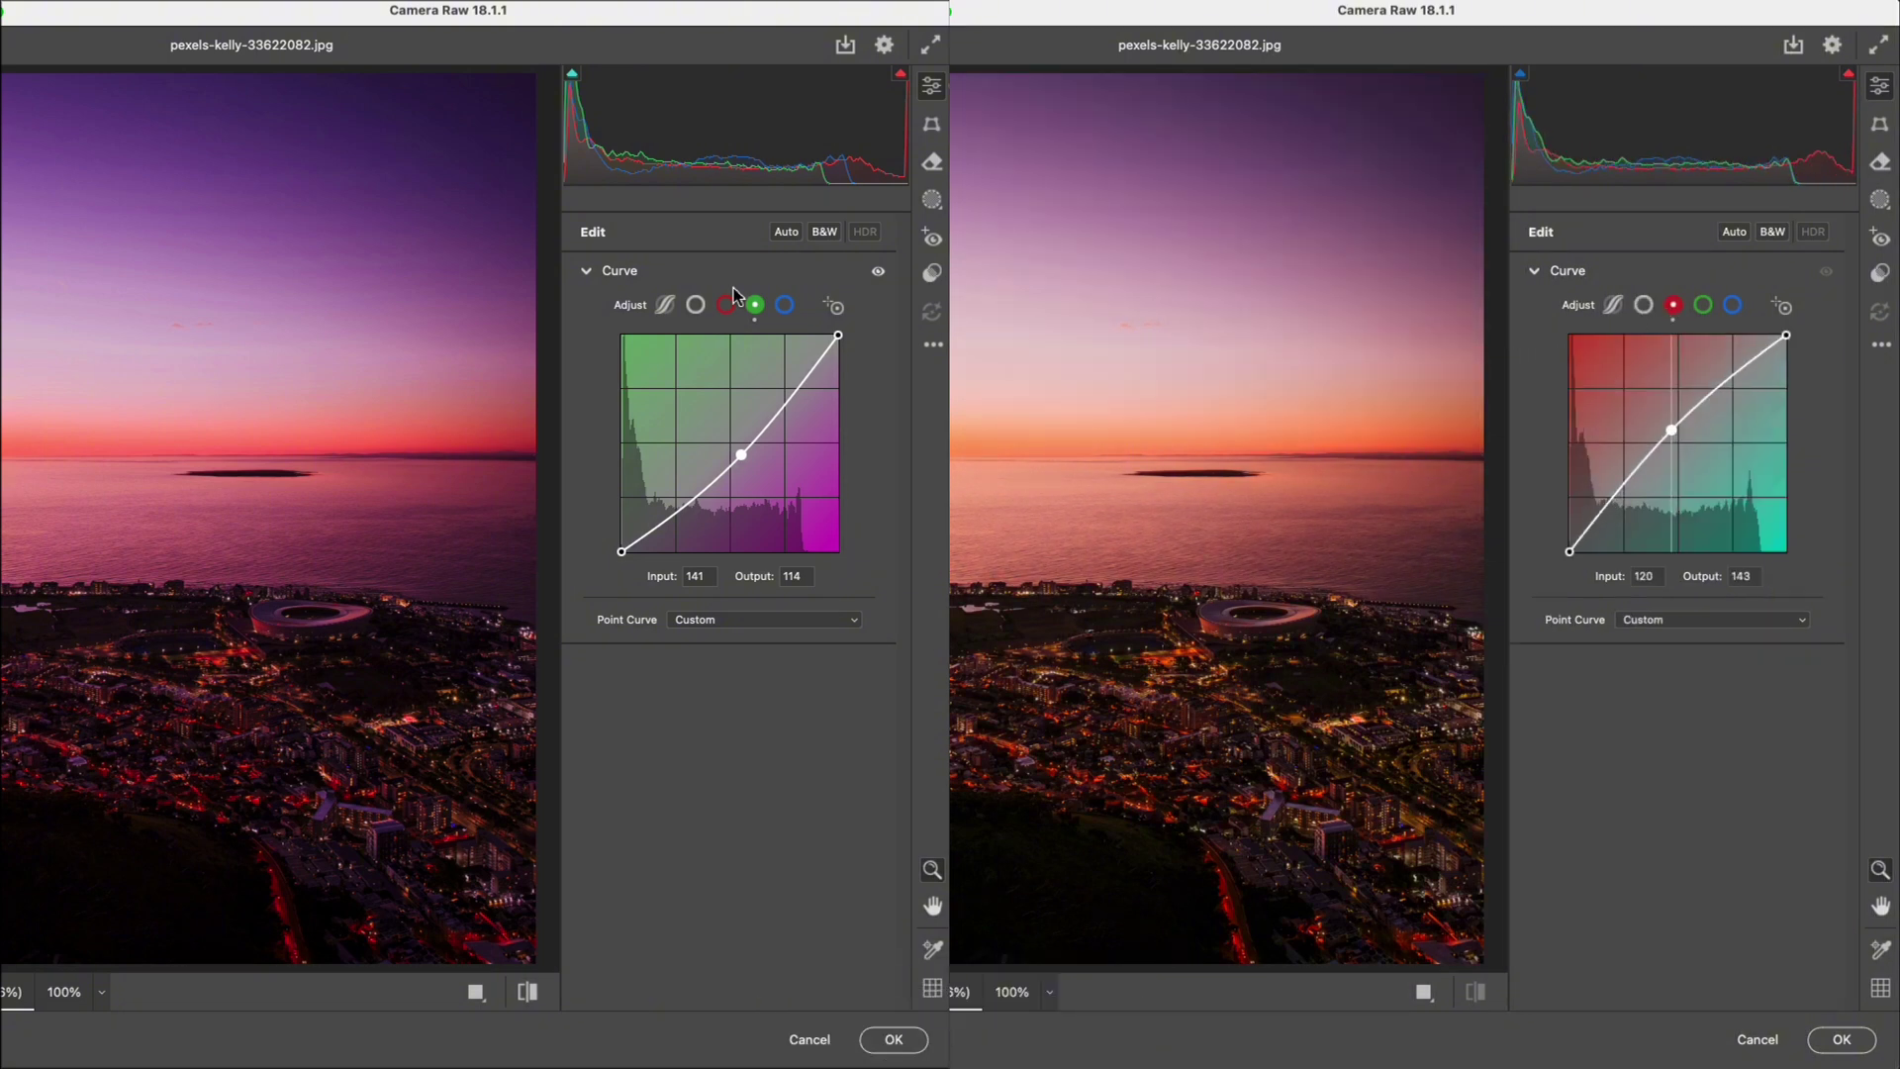
pyautogui.click(1732, 305)
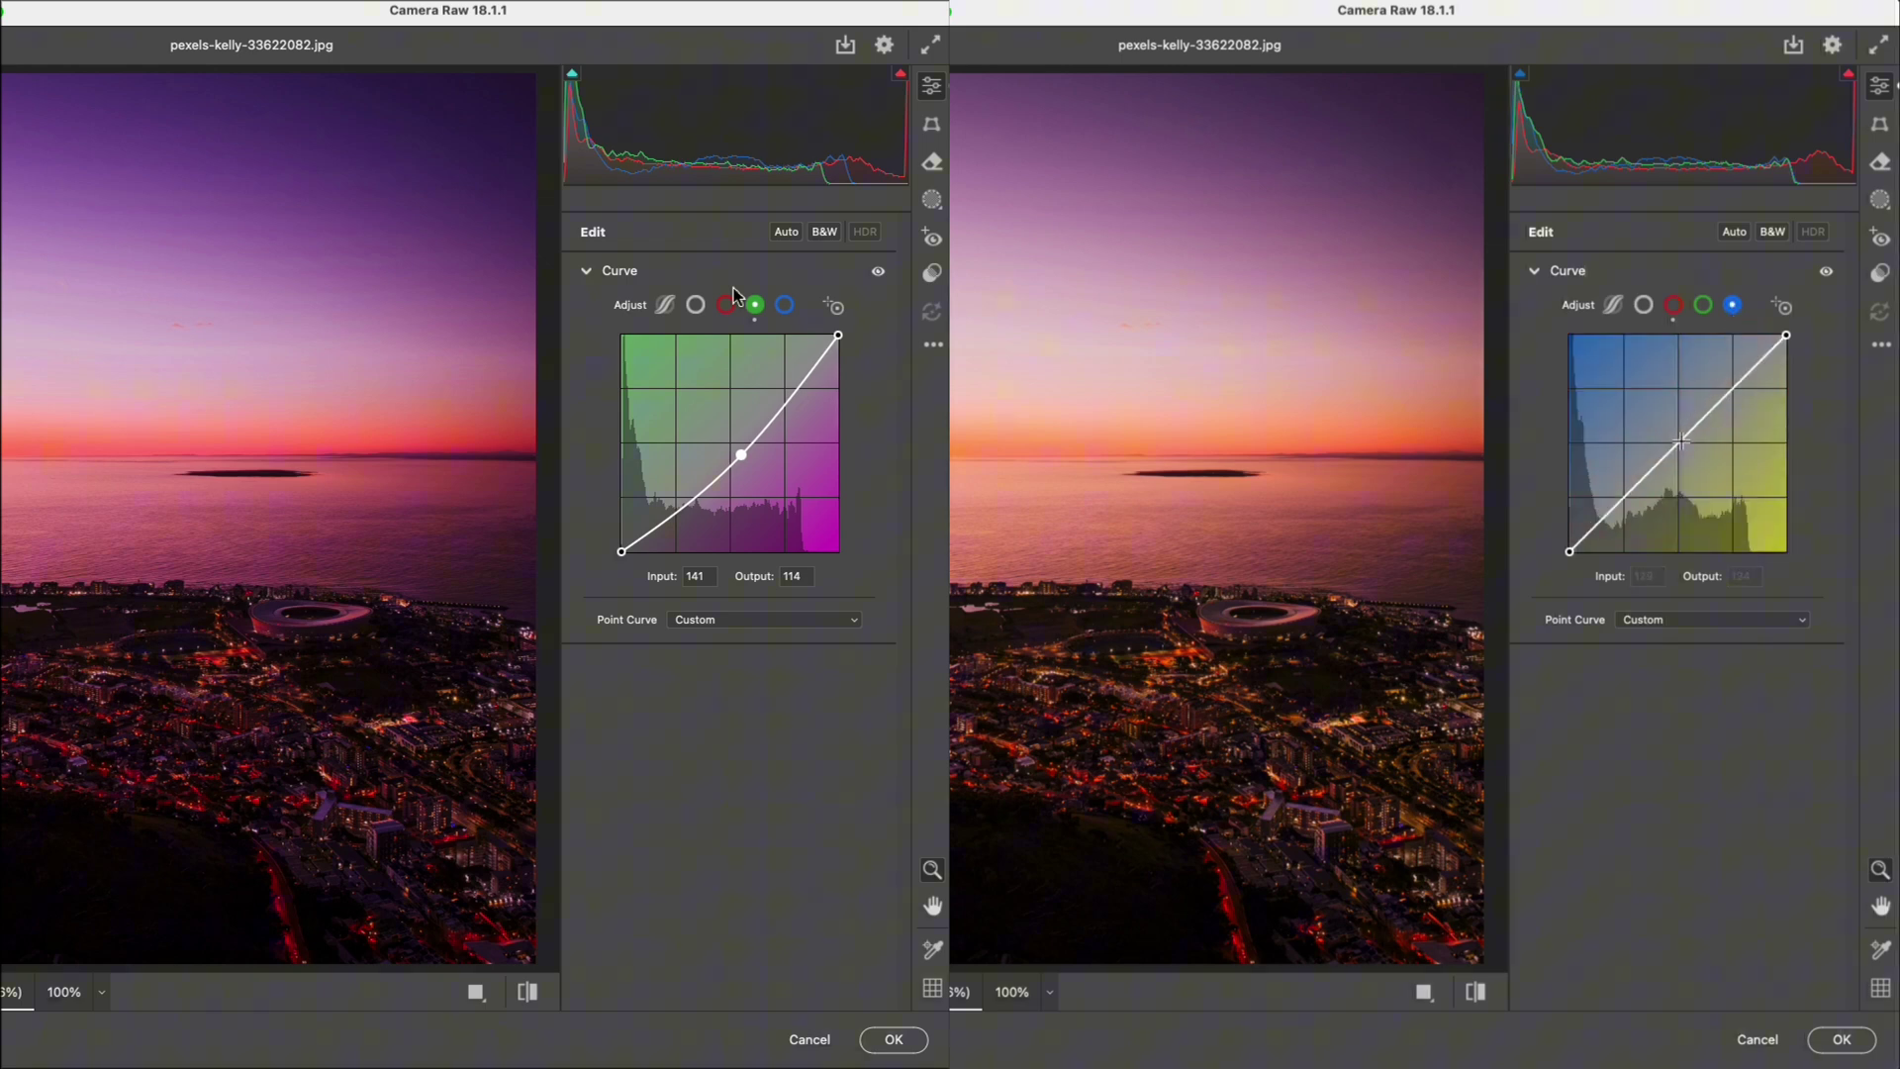
pyautogui.moveTo(1672, 449); pyautogui.dragTo(1671, 422)
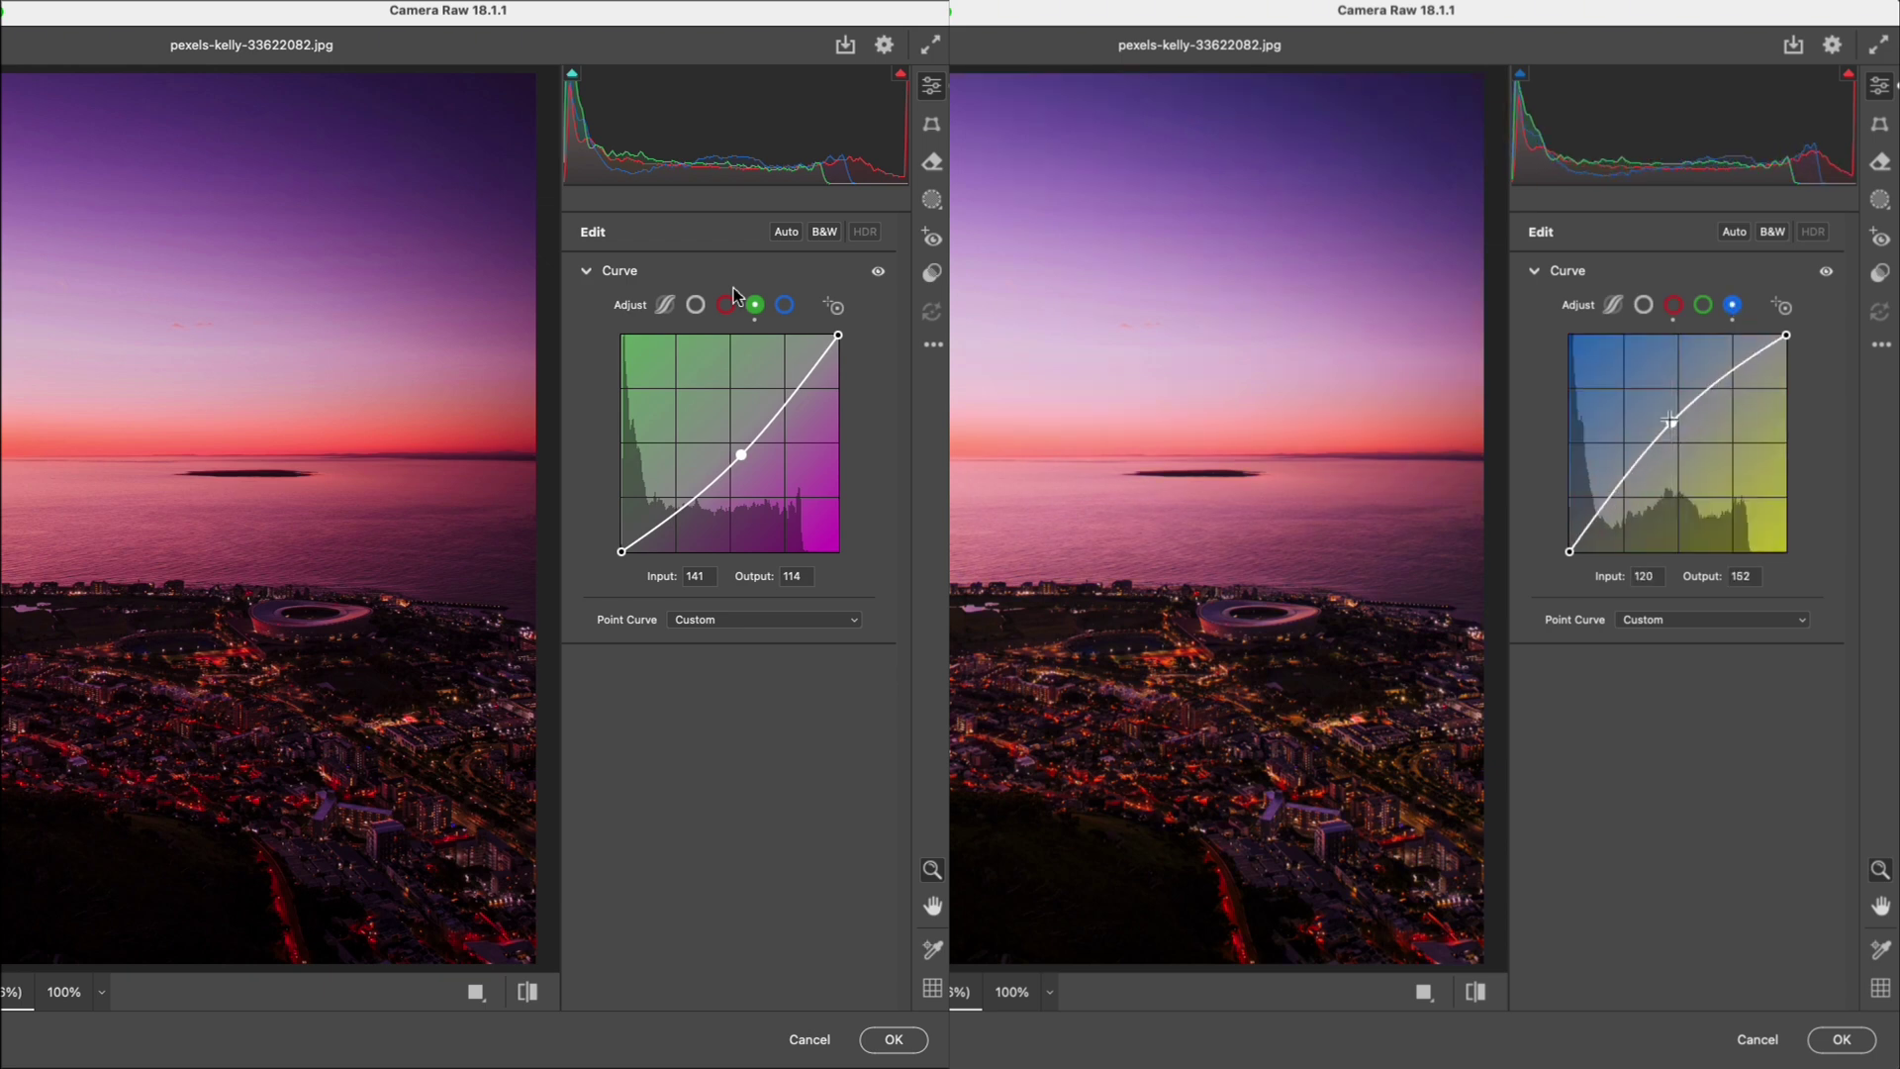